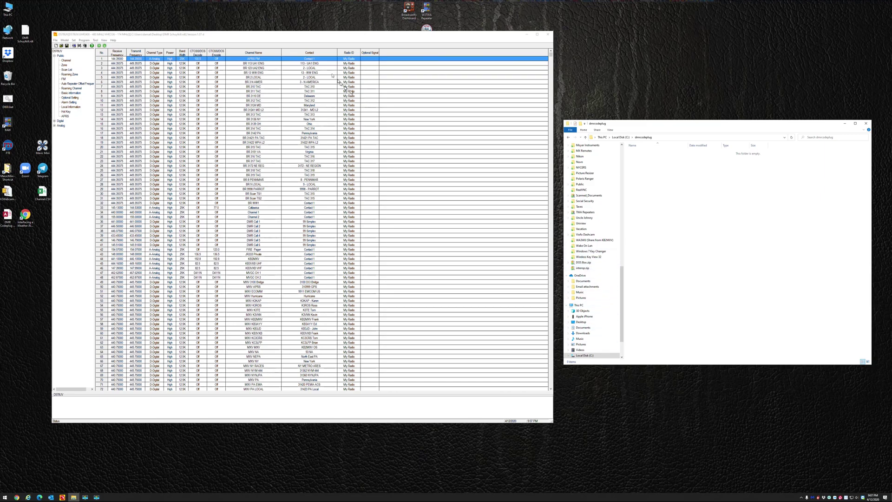
- Arrange the CPS window and open the C:\dmrcodeplug folder in Explorer
left_click(307, 40)
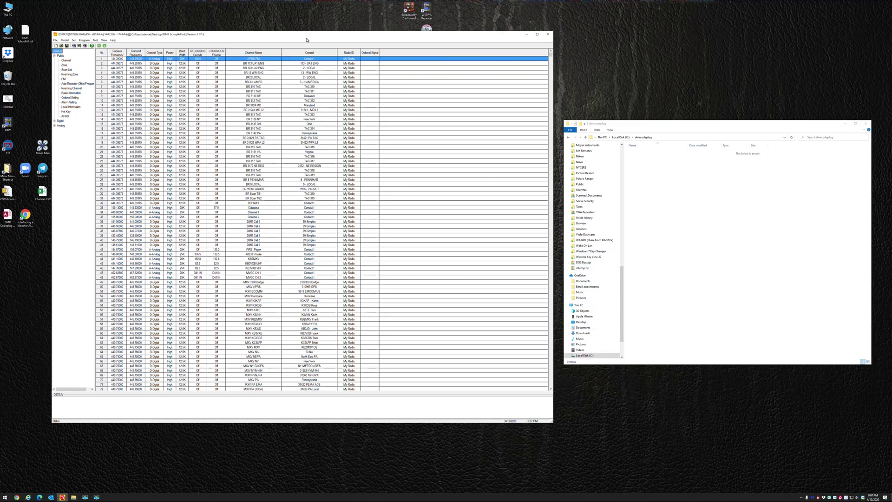
left_click_drag(313, 37, 320, 37)
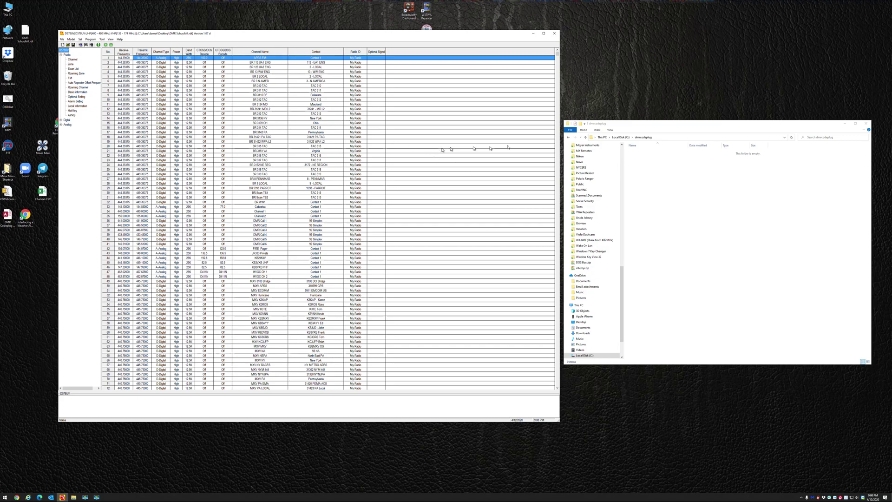
left_click(634, 127)
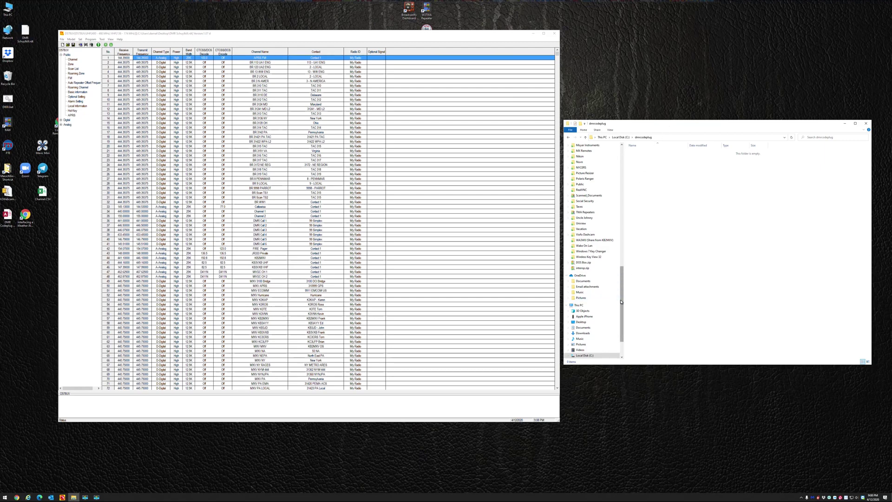
left_click(585, 355)
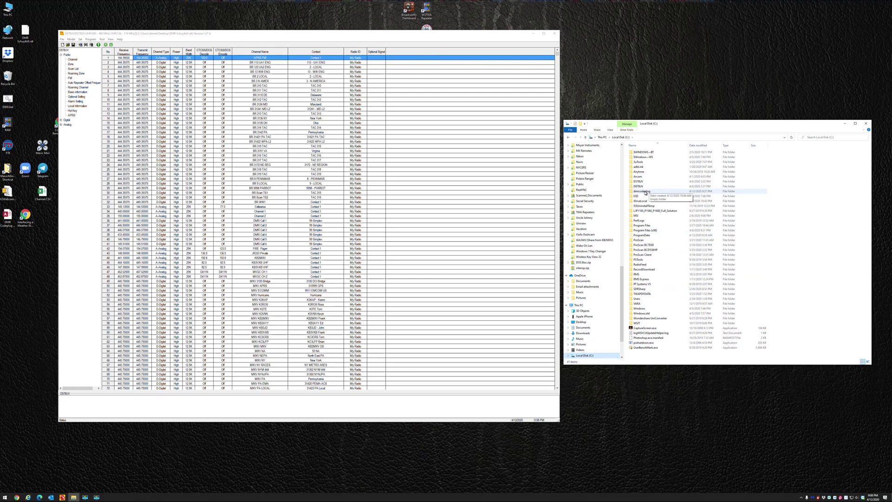
left_click(645, 191)
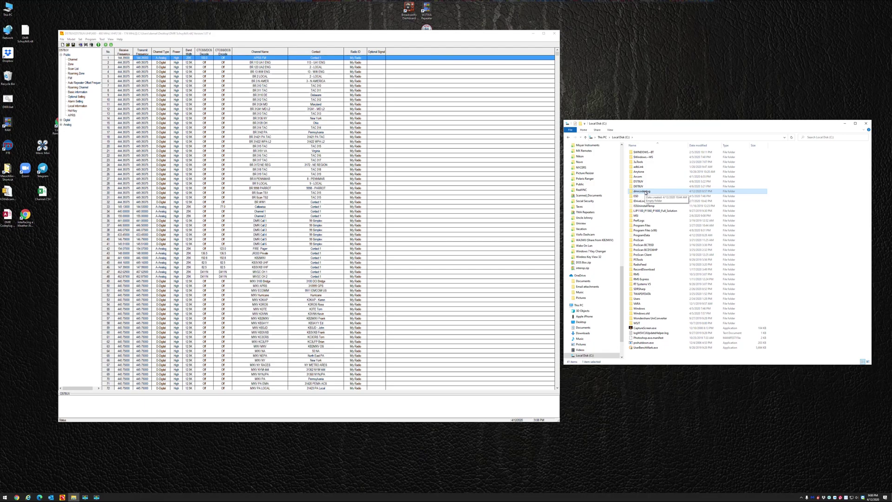
double_click(646, 191)
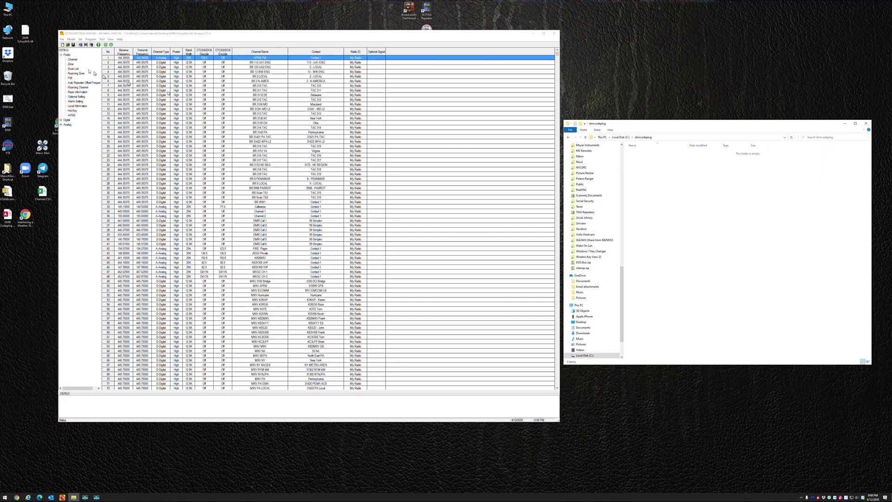
- Export all codeplug data as default-named CSV files into C:\dmrcodeplug and confirm completion
left_click(101, 39)
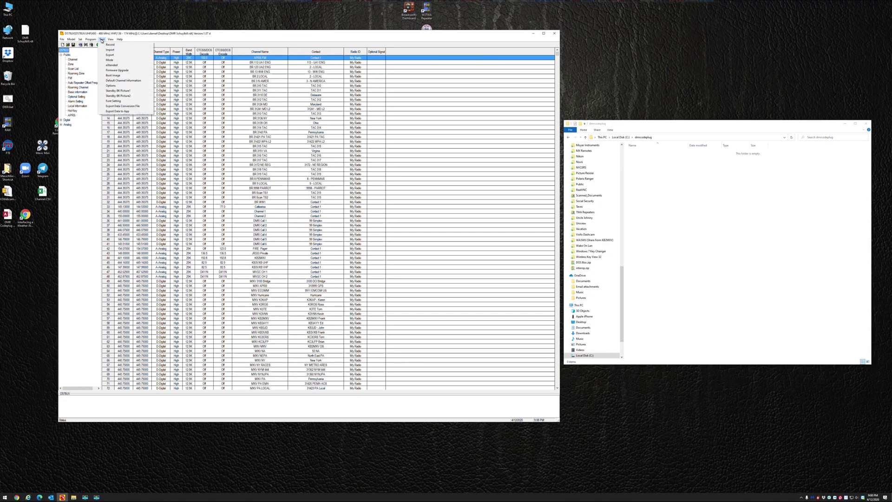
left_click(109, 54)
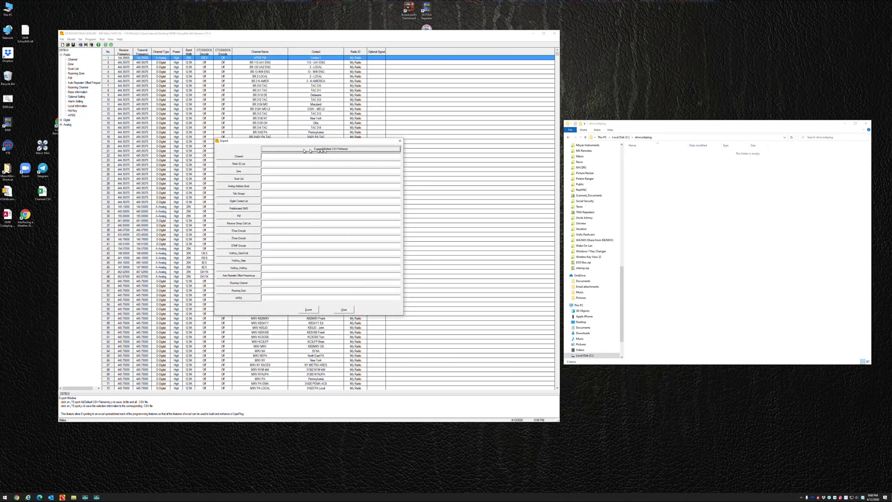
left_click(342, 149)
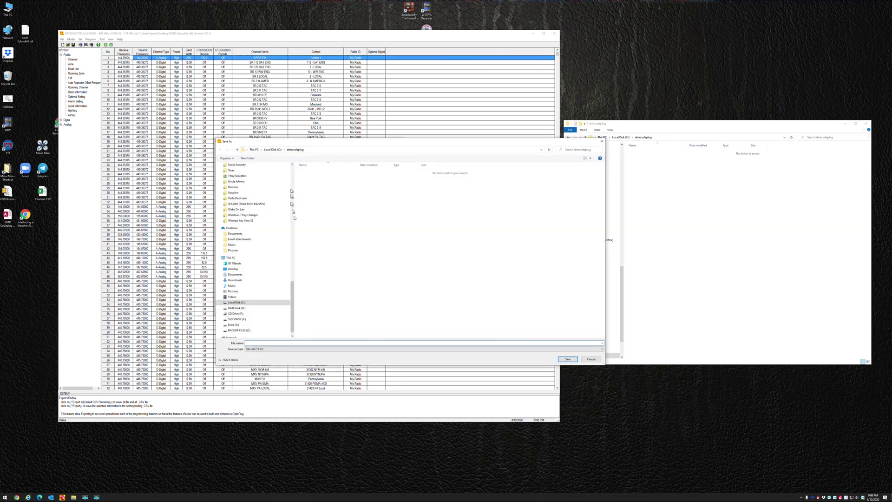
left_click(240, 302)
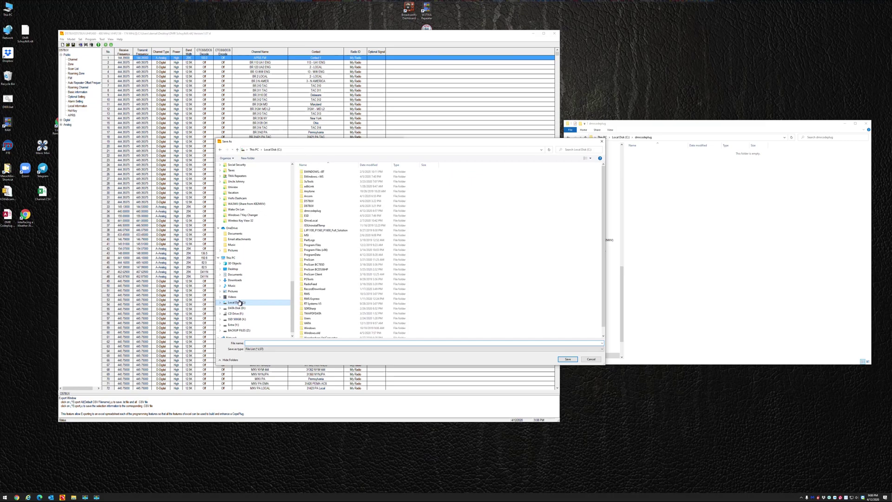
double_click(314, 212)
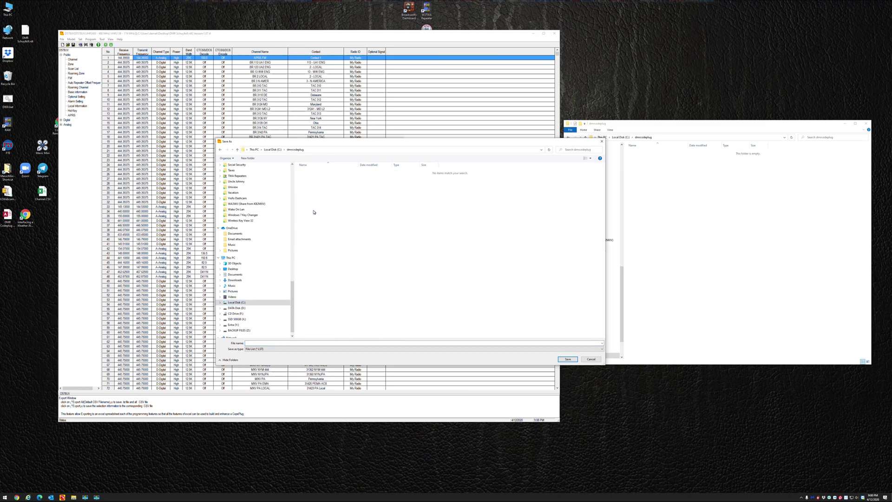
left_click(268, 342)
left_click(566, 360)
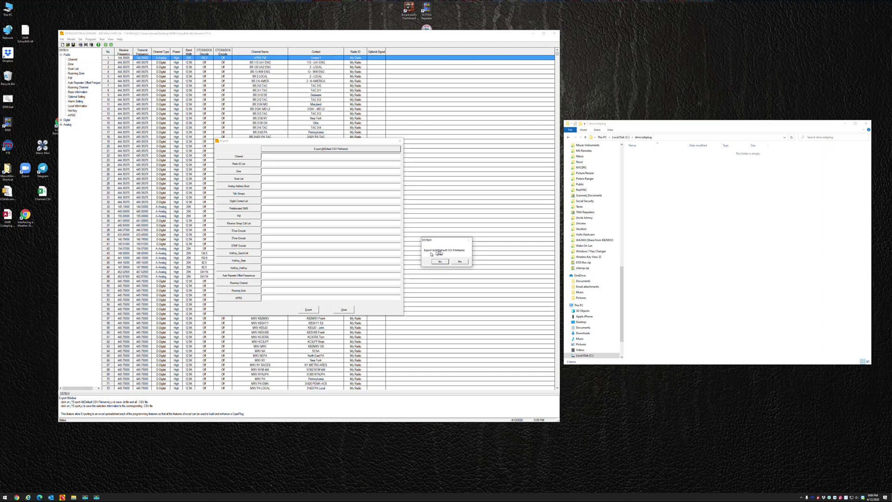
left_click(440, 262)
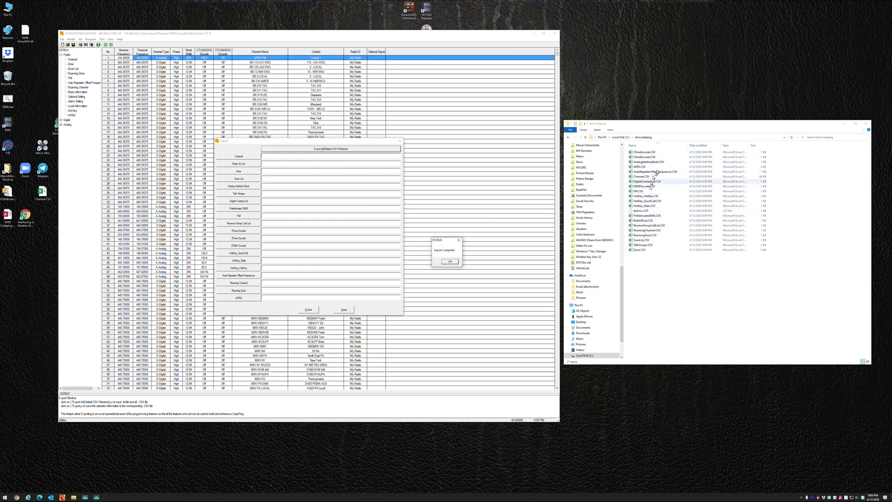
left_click(450, 262)
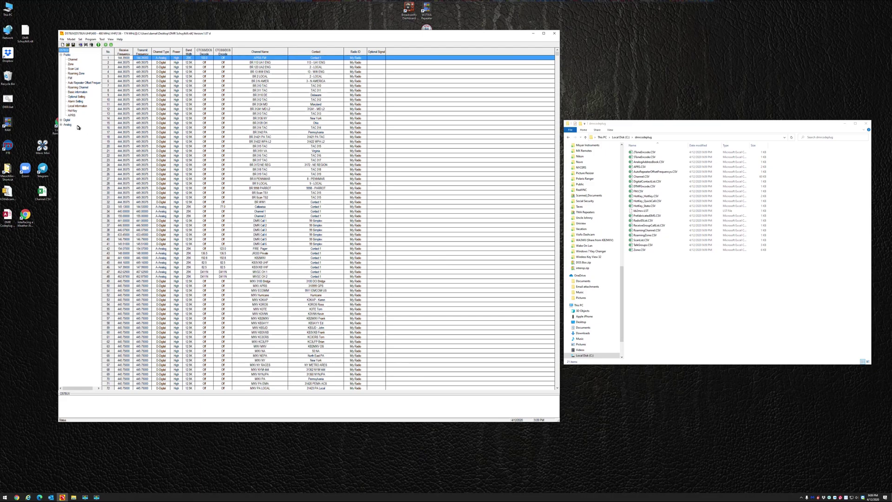
- Show the Digital > Talk Groups list and open TalkGroups.CSV from dmrcodeplug in Excel
left_click(60, 120)
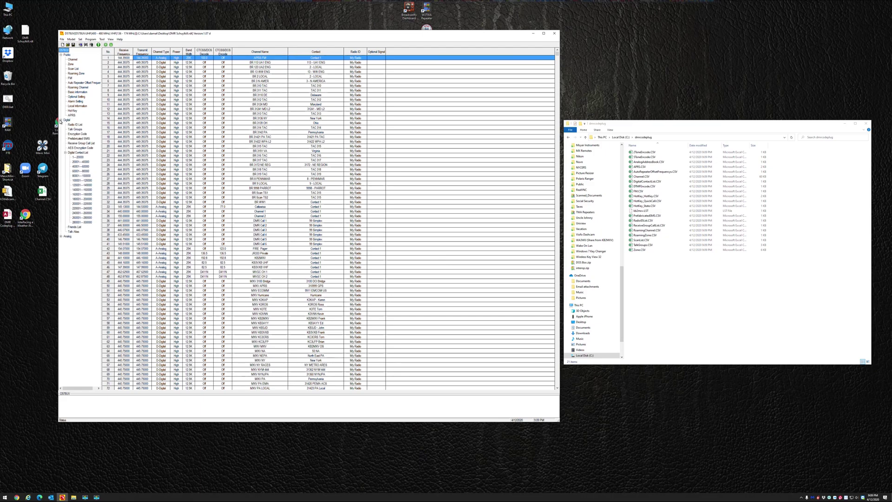
left_click(75, 129)
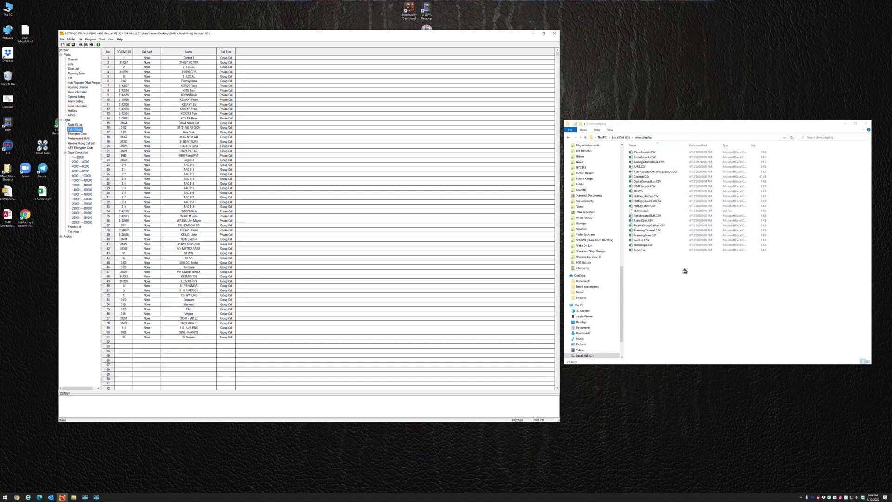
left_click(646, 247)
double_click(646, 247)
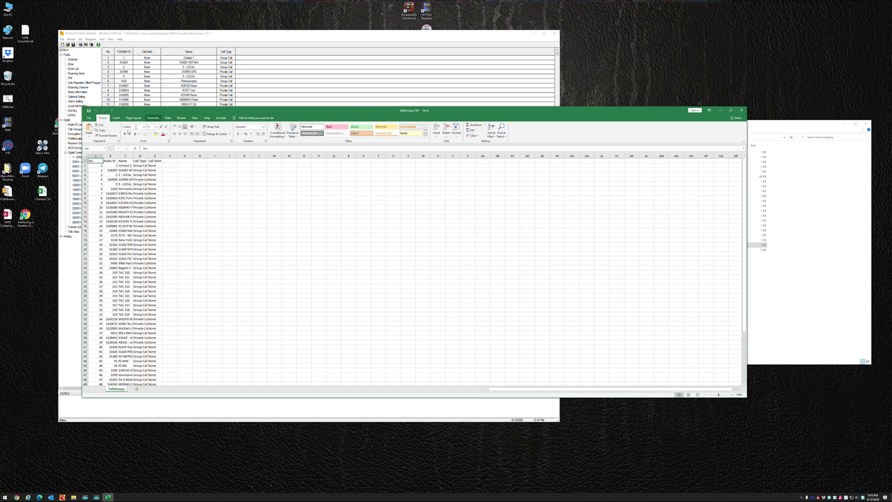
- Widen all TalkGroups.CSV columns to fit their contents
left_click(87, 156)
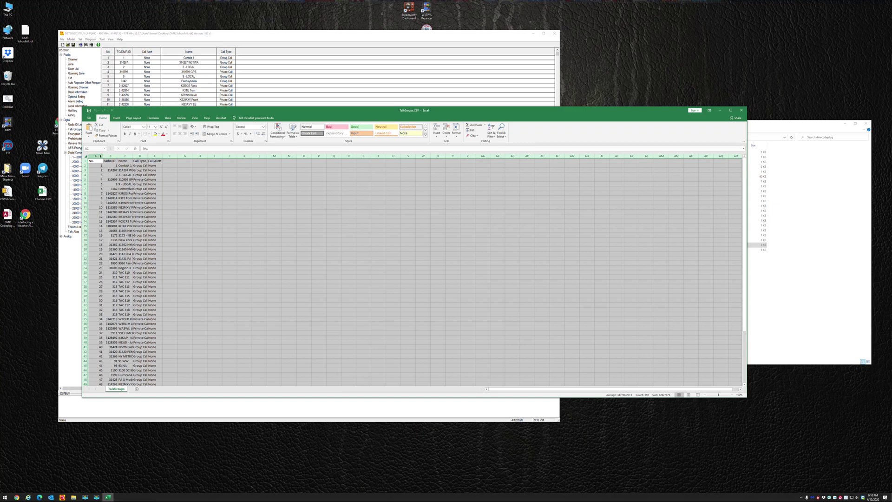
double_click(103, 156)
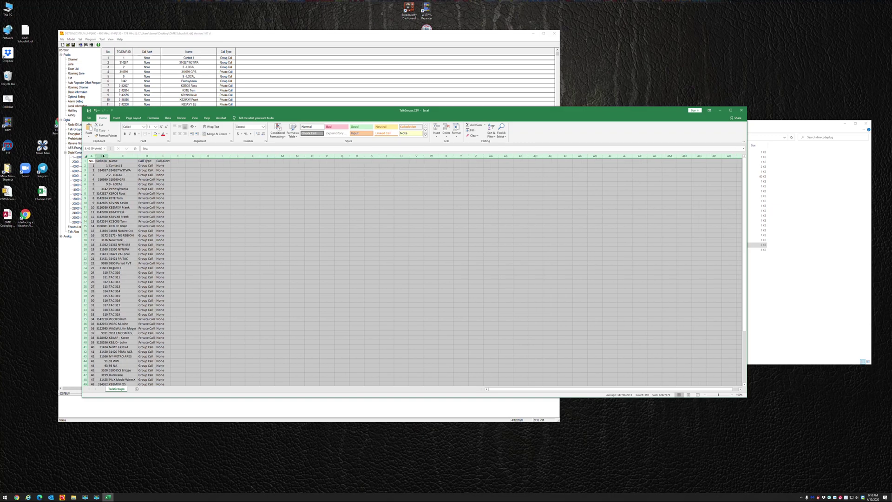
left_click_drag(102, 156, 109, 157)
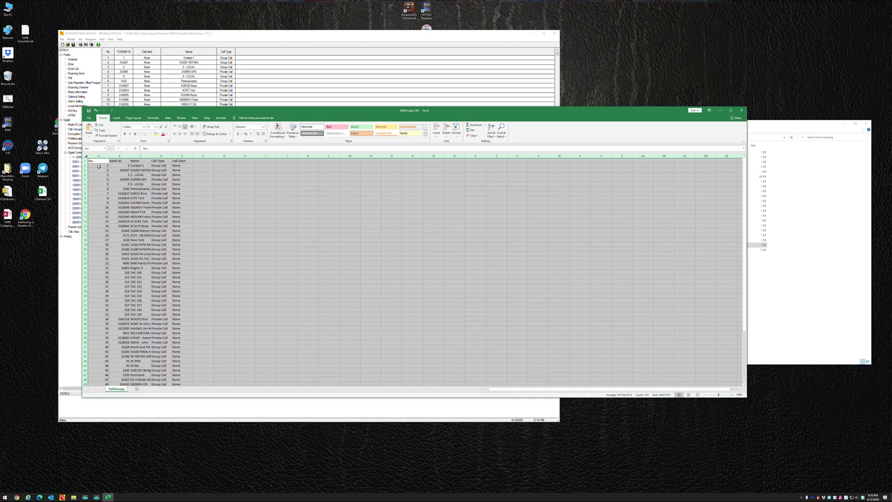
- Clear the numbering in column A and select the Radio ID column for sorting
left_click(99, 167)
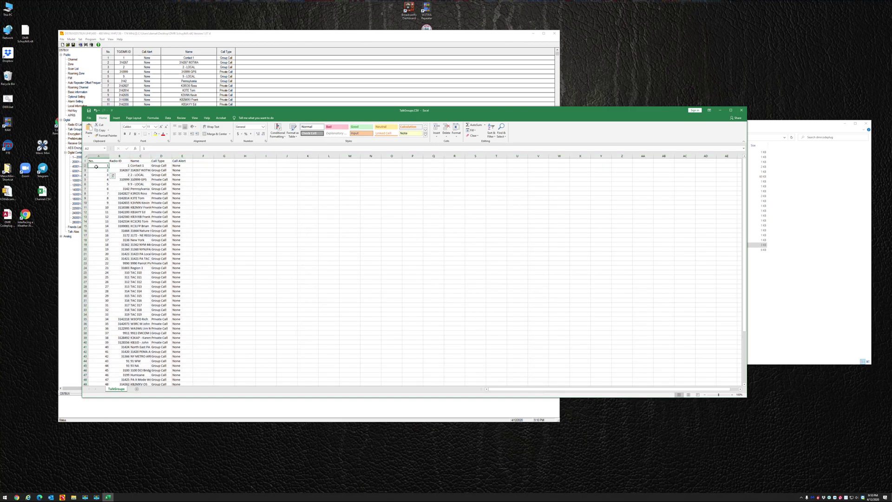
left_click_drag(97, 167, 89, 368)
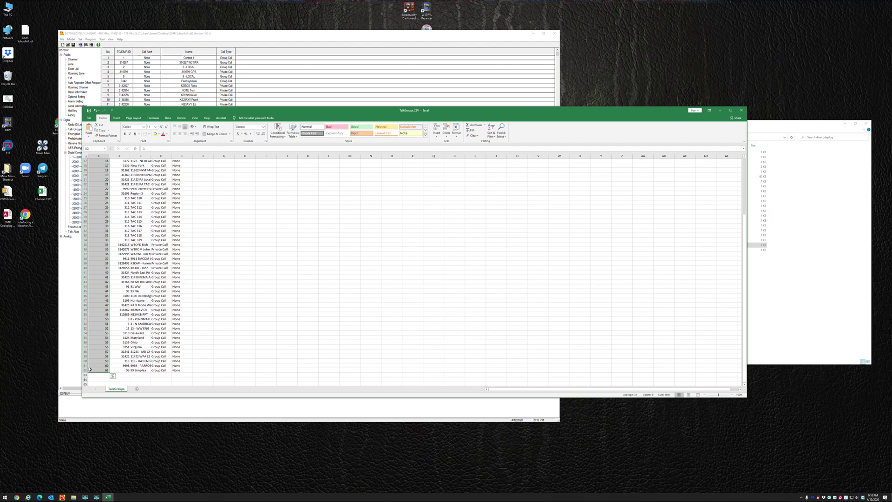
key("Delete")
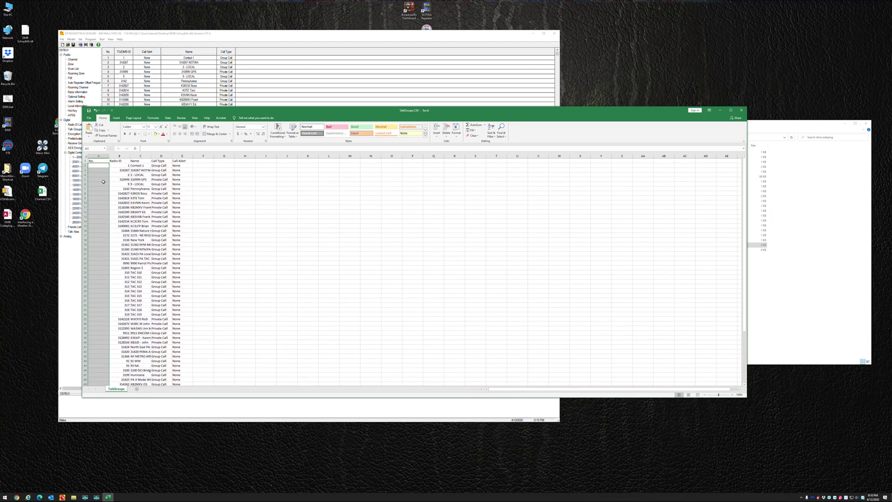
scroll(98, 203, "down", 7)
scroll(98, 203, "up", 7)
left_click(123, 157)
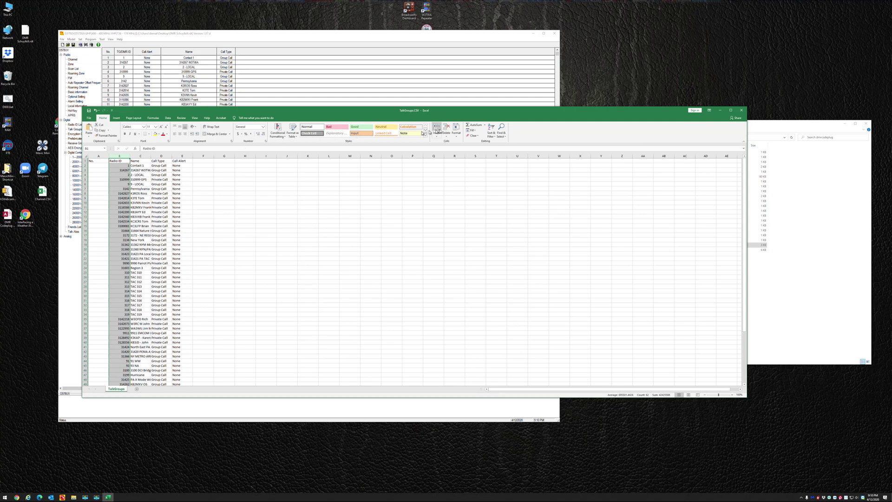
left_click(496, 137)
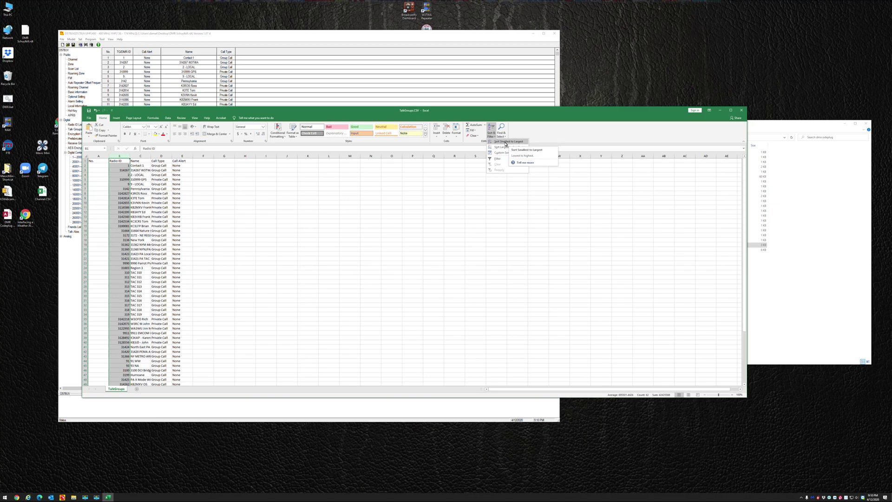
- Sort the talkgroup rows by Radio ID smallest to largest, expanding the selection, then save and close
left_click(505, 142)
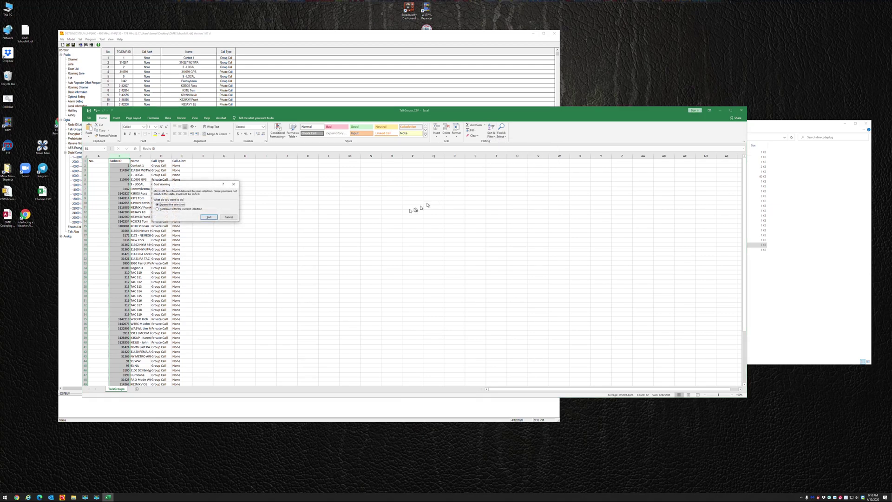
left_click_drag(194, 184, 317, 193)
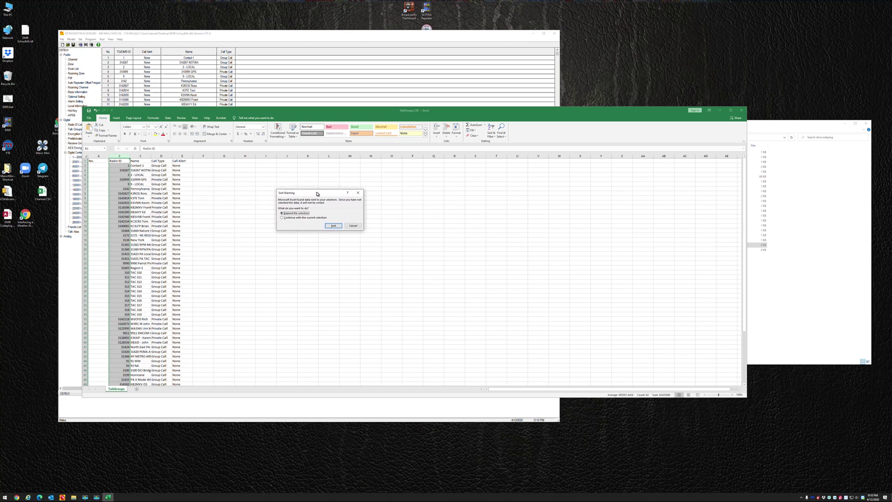
left_click(337, 225)
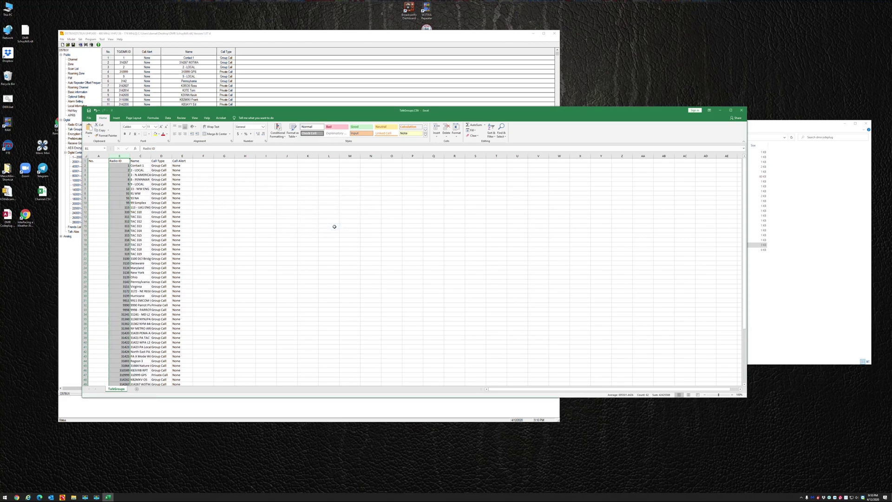
left_click(256, 211)
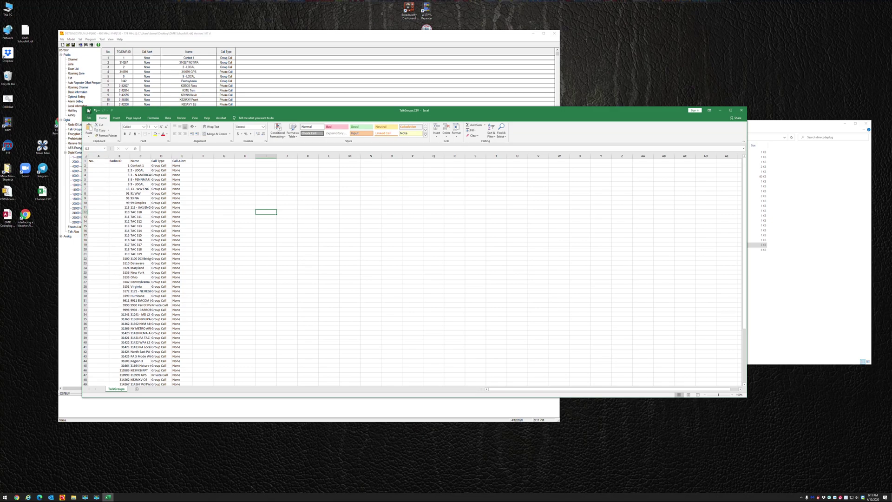
left_click(89, 110)
left_click(741, 111)
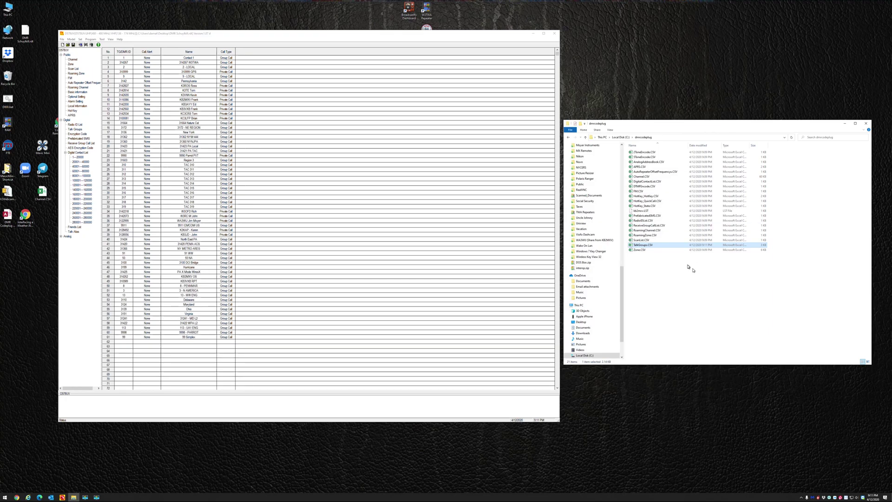
- Show the Channel list, scroll to its last entries, and minimize the CPS
left_click(76, 59)
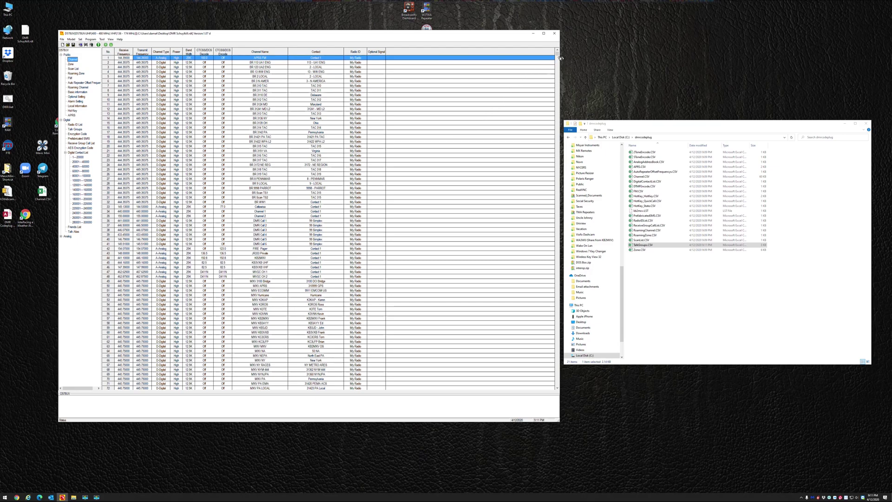
left_click_drag(558, 54, 557, 65)
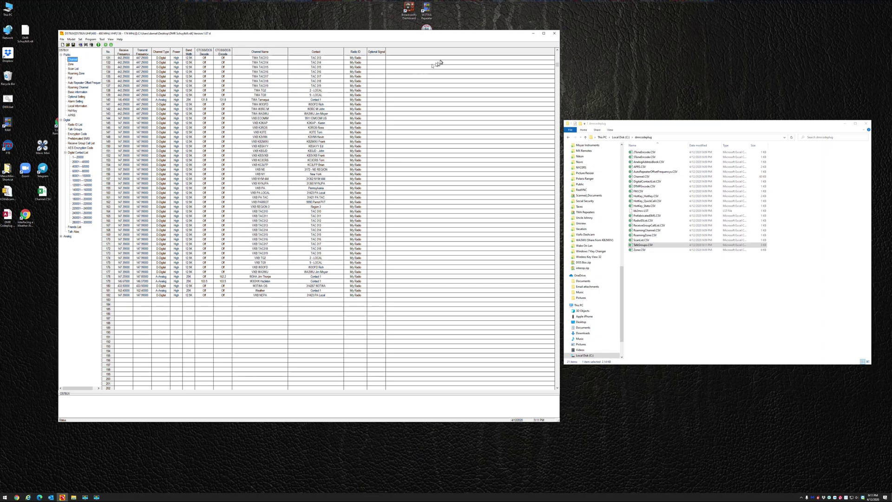
left_click(532, 34)
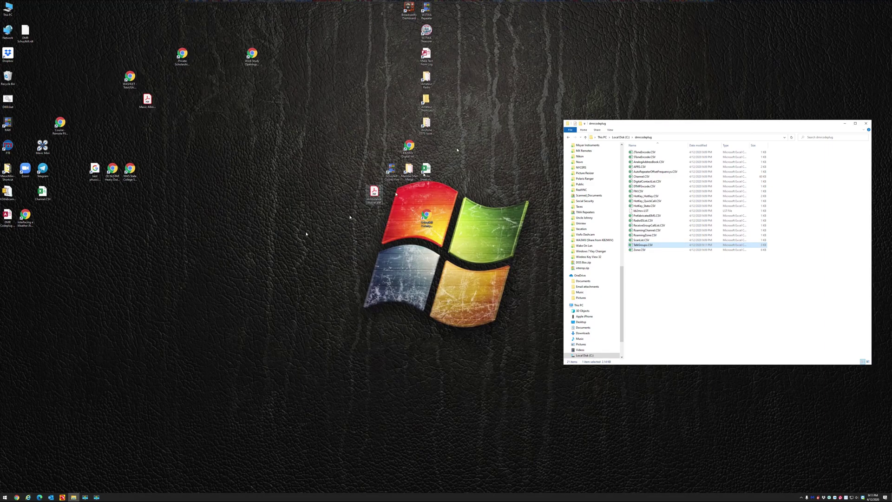
- Select the DMR Codeplug database icon on the desktop and reposition it
left_click(7, 217)
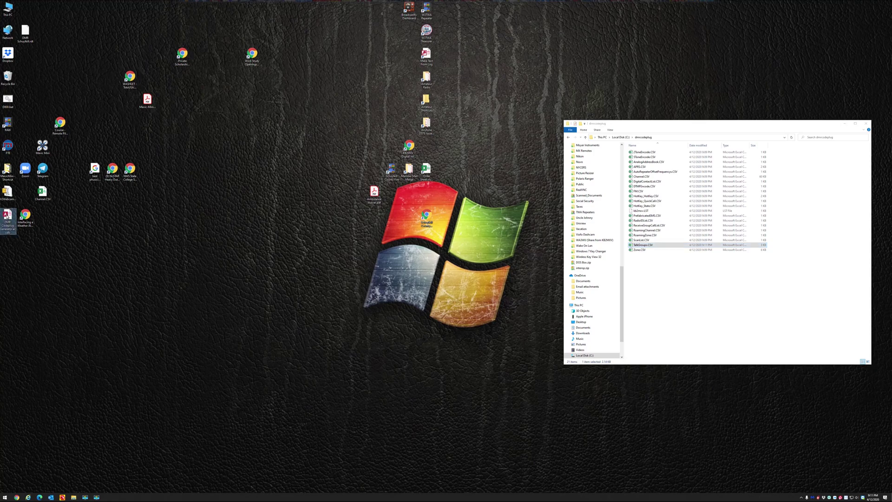
left_click_drag(8, 215, 156, 298)
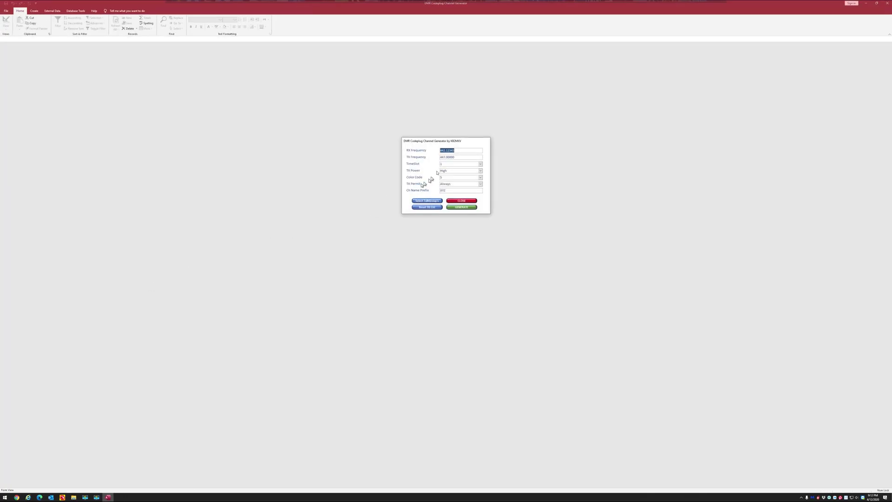
- Reposition the channel generator form and reset its talkgroup list
left_click_drag(448, 143, 444, 156)
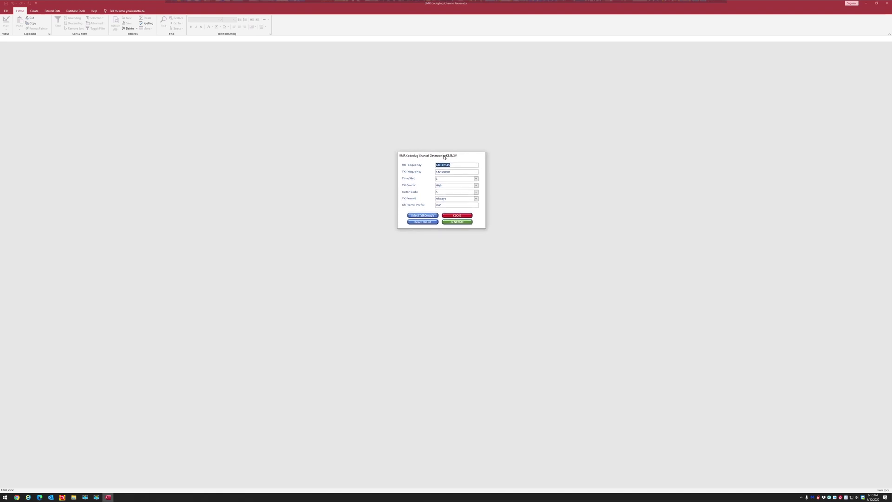
left_click(426, 222)
- Replace the RX and TX frequencies with the ABC repeater's values
key("BackSpace")
key("BackSpace")
key("BackSpace")
key("BackSpace")
key("BackSpace")
key("BackSpace")
key("BackSpace")
key("BackSpace")
left_click_drag(451, 172, 435, 172)
type("4")
- Set the timeslot, High TX power, color code 7, Always TX permit, and channel prefix ABC
left_click(476, 180)
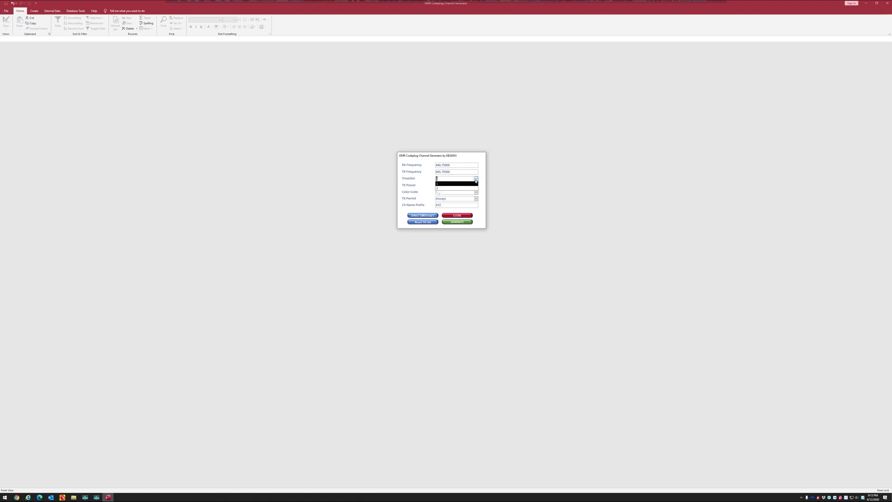
left_click(446, 188)
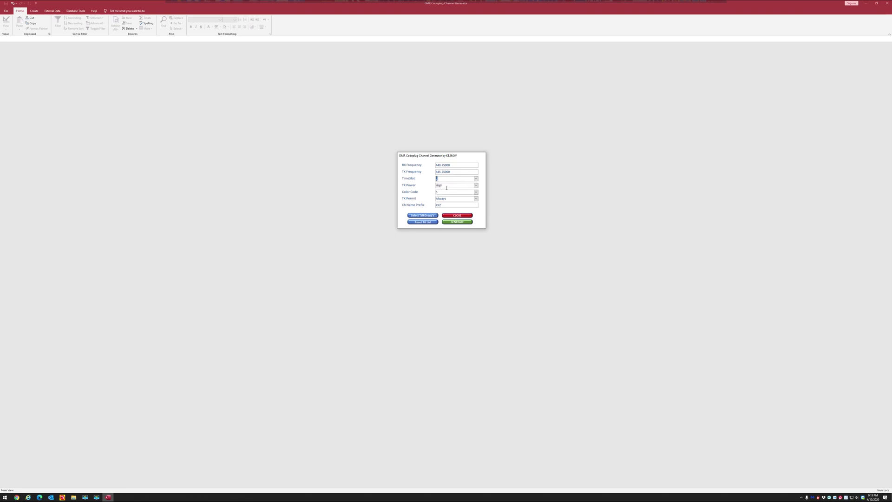
left_click(476, 186)
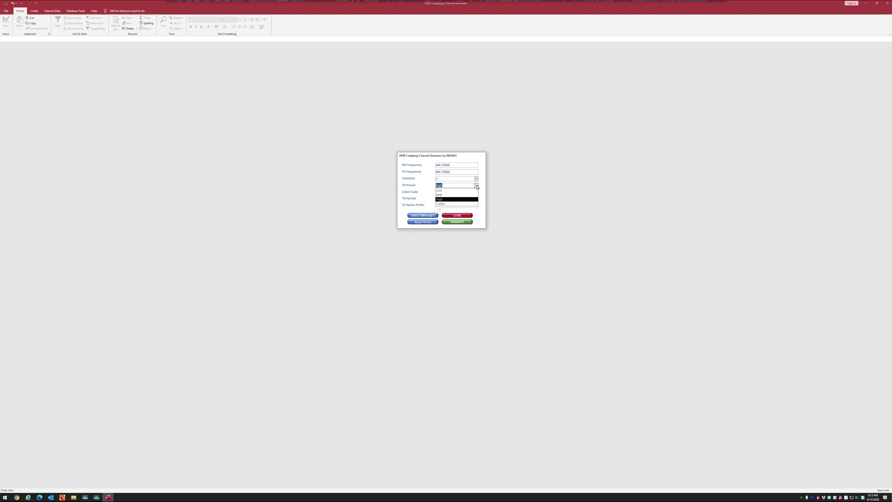
left_click(440, 200)
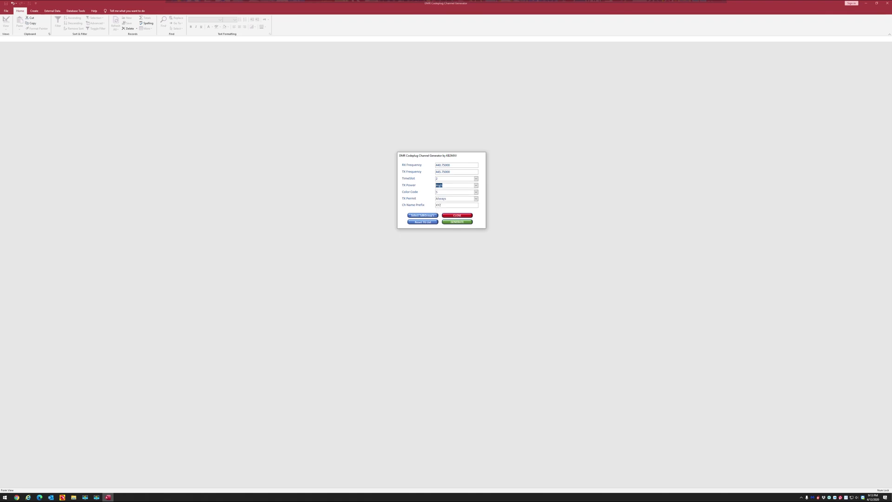
left_click(475, 192)
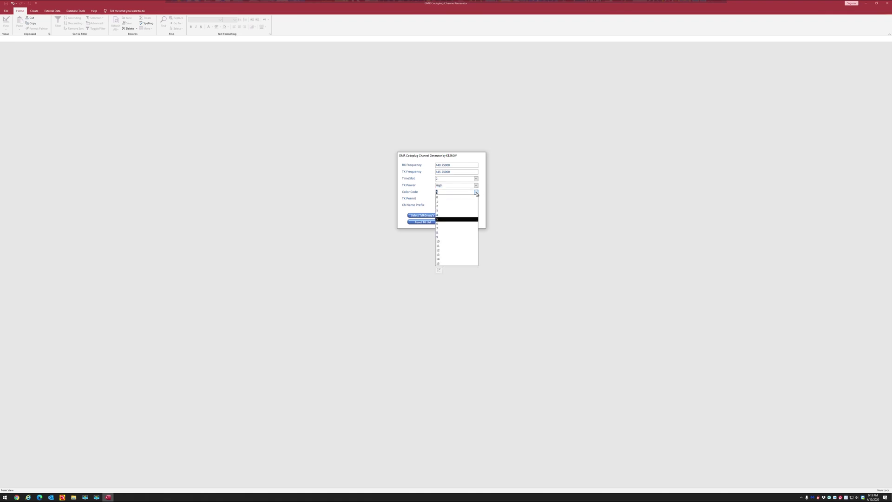
left_click(441, 228)
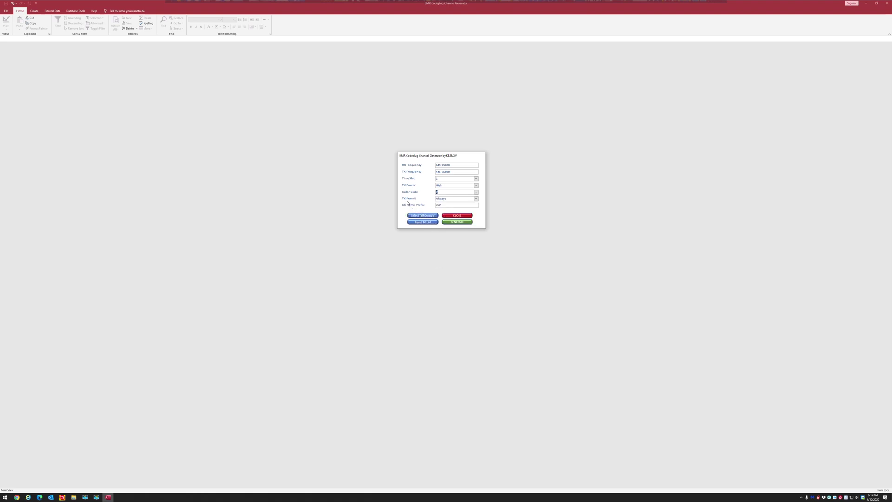
left_click(476, 199)
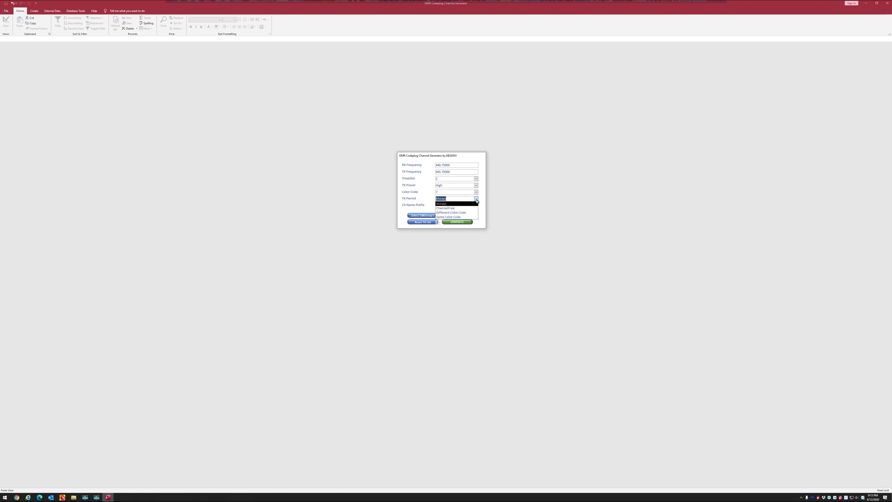
left_click(442, 204)
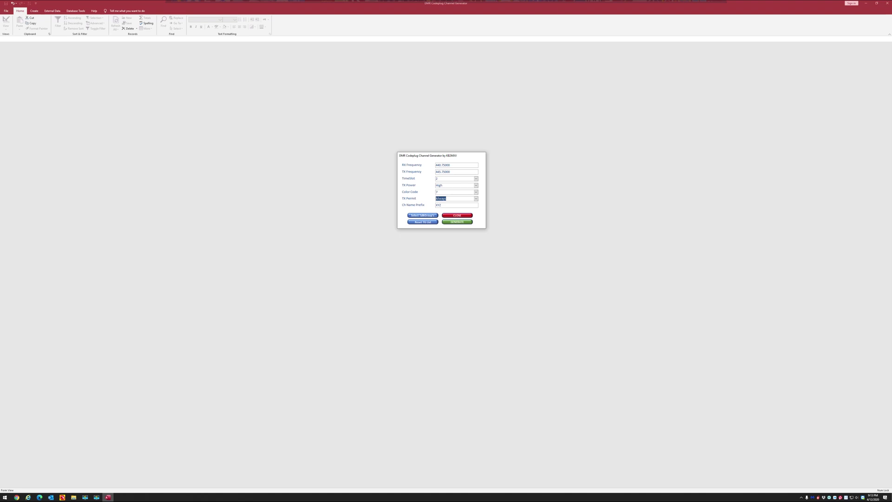
double_click(437, 205)
type("ABC")
- Open the talkgroup picker and clear all ticks with Select All then Select None
left_click(418, 216)
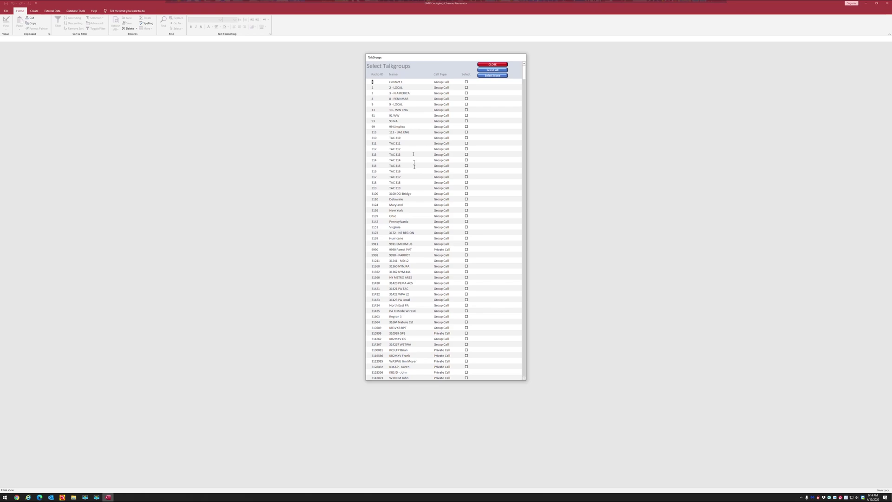
left_click_drag(526, 74, 527, 110)
left_click_drag(529, 155, 524, 74)
left_click(487, 71)
left_click(494, 76)
- Tick 2 - LOCAL, 91 WW, New York, TAC 310 and 31423 PA Local, then close the picker
left_click(466, 88)
left_click(467, 116)
left_click(466, 212)
left_click(466, 224)
scroll(460, 261, "down", 1)
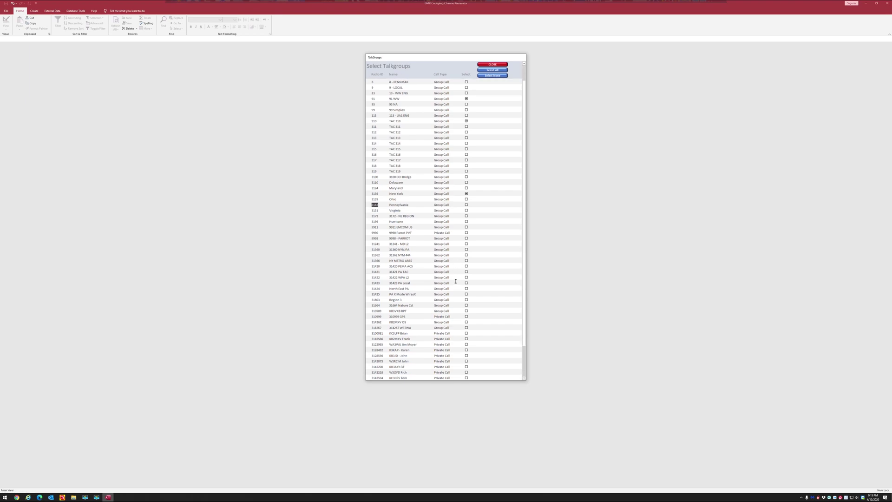
left_click(467, 283)
scroll(485, 157, "up", 1)
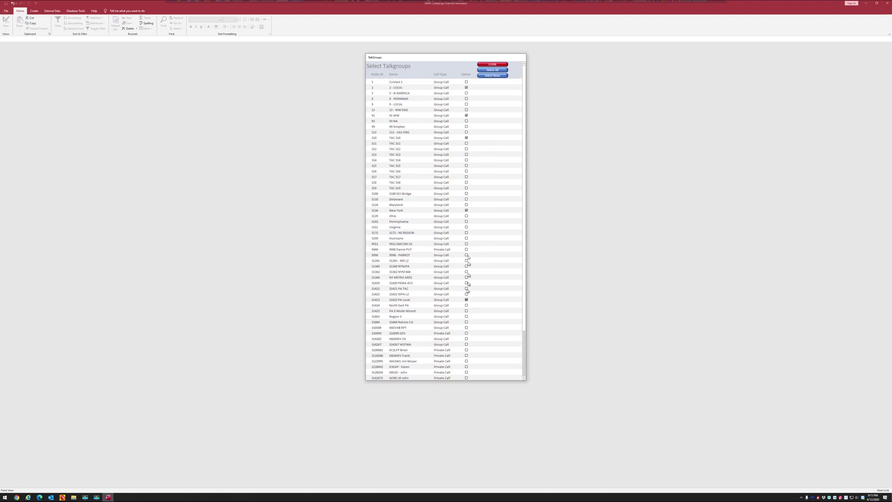
left_click(466, 210)
left_click(488, 65)
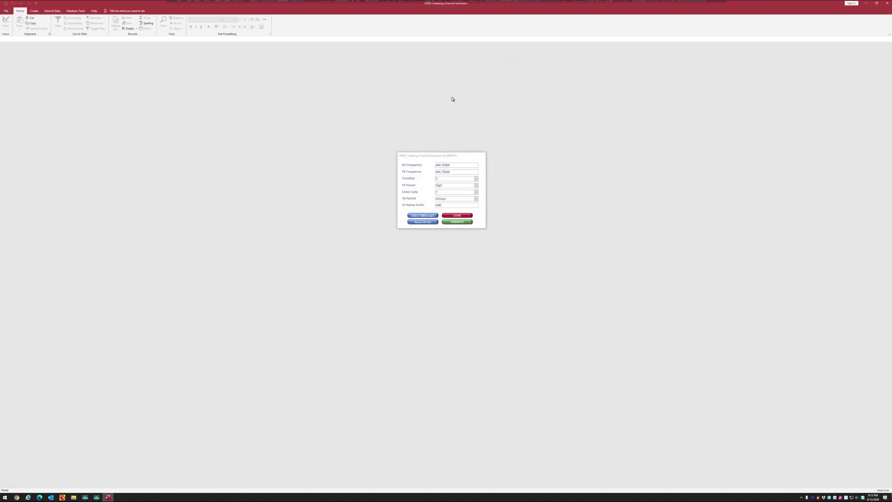
- Generate the first batch of ABC channels, then change the timeslot to 1
left_click(458, 223)
left_click(476, 178)
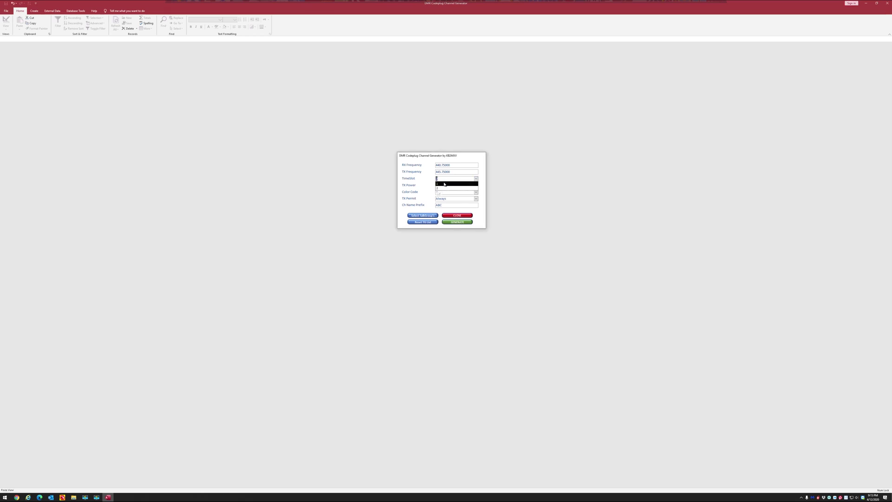
left_click(444, 184)
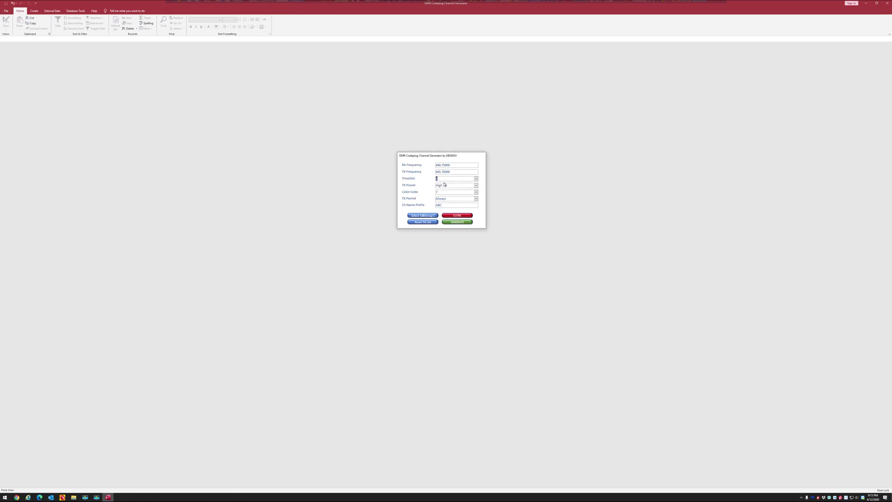
- Choose only Delaware, TAC 312, NY METRO ARES and Region 3, then generate the ABC channels
left_click(424, 216)
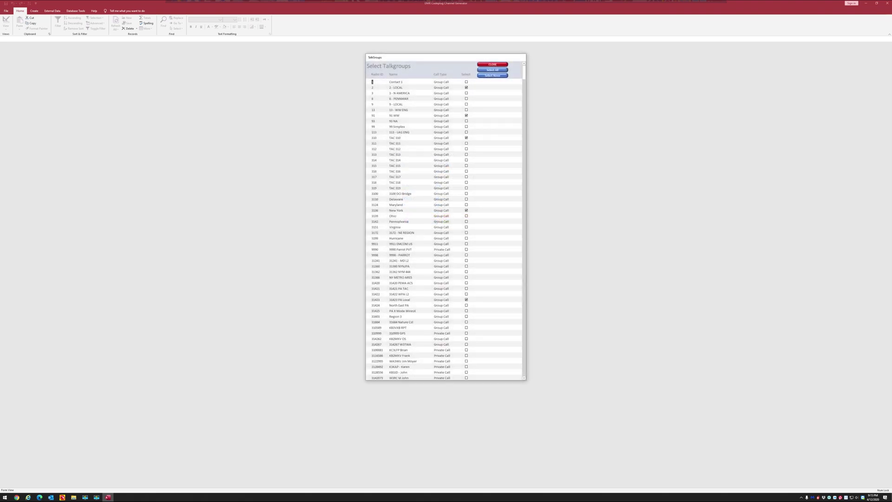
left_click(497, 76)
left_click(466, 199)
left_click(467, 149)
left_click(466, 277)
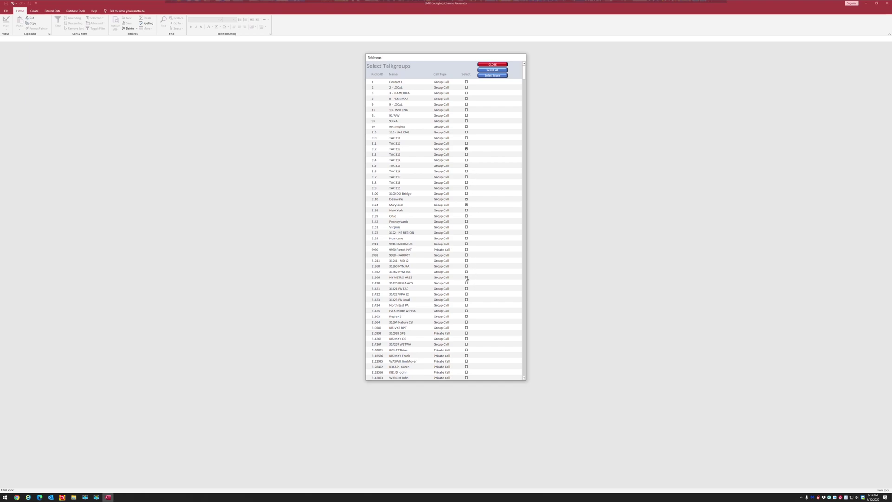
left_click(467, 316)
left_click(492, 65)
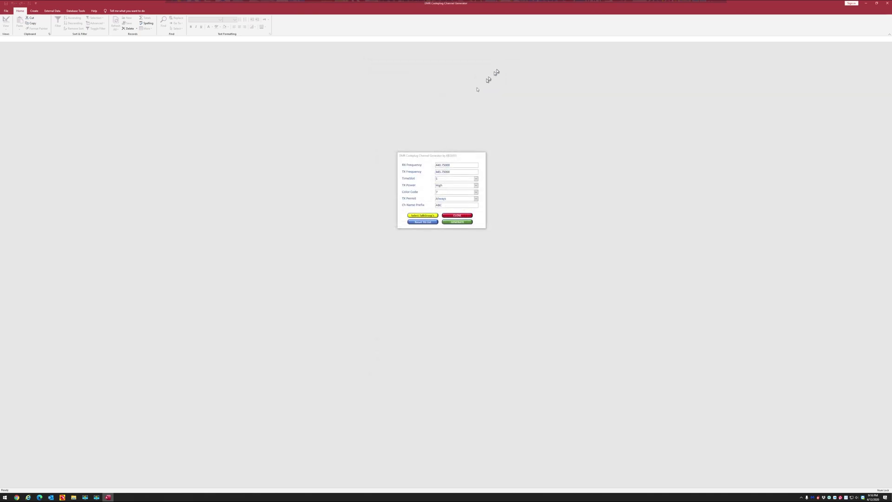
left_click(459, 222)
- Close the generator and Access, select Channel.CSV in the dmrcodeplug folder, and return to the D578UV CPS
left_click(466, 215)
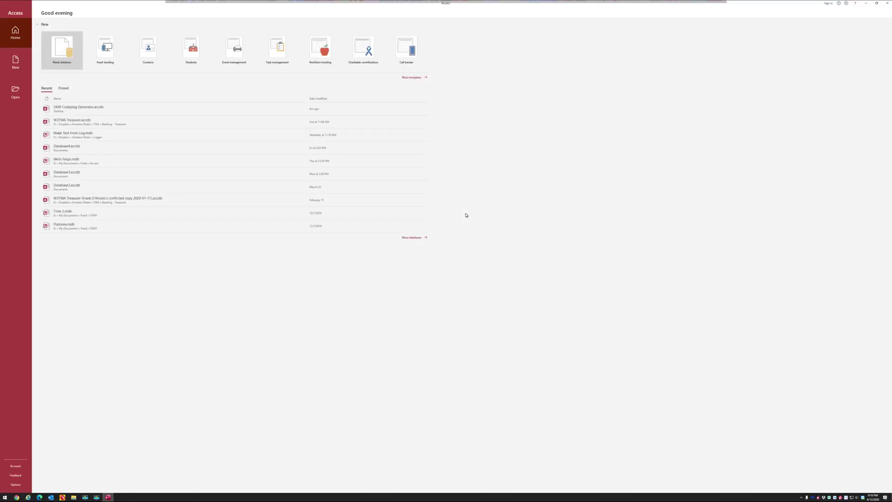
left_click(887, 3)
left_click(684, 316)
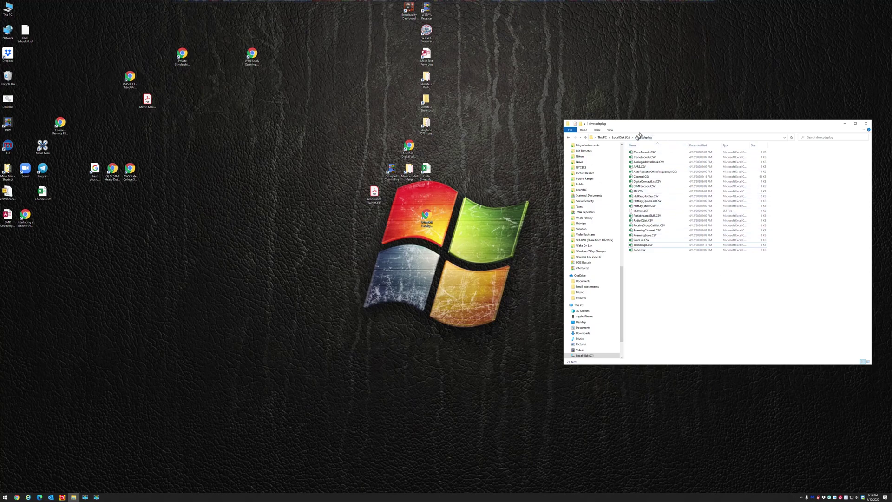
left_click_drag(717, 127, 686, 121)
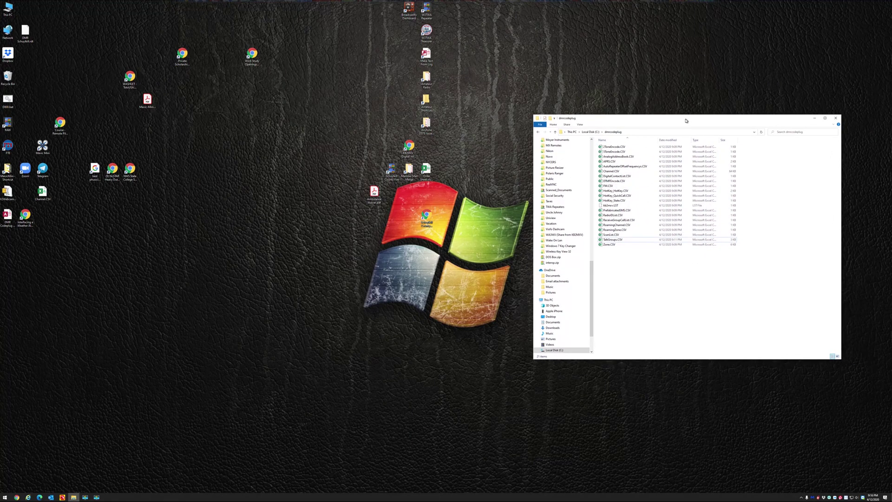
left_click(614, 172)
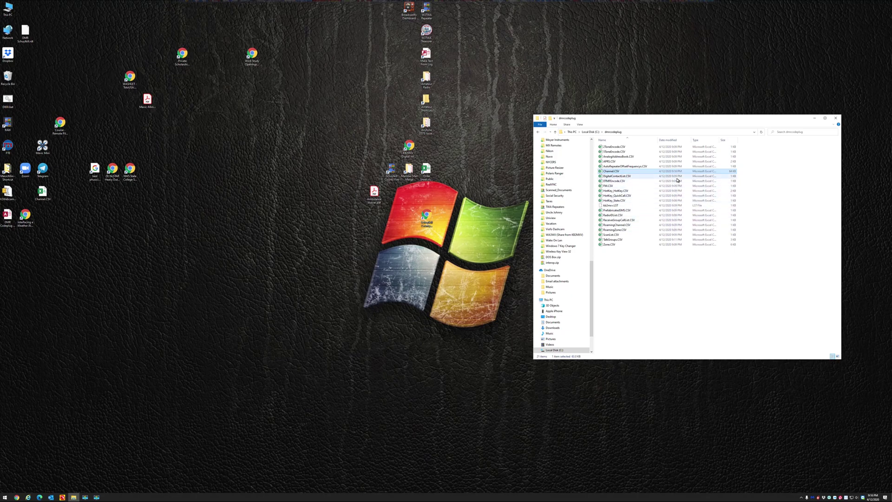
key("alt+Tab")
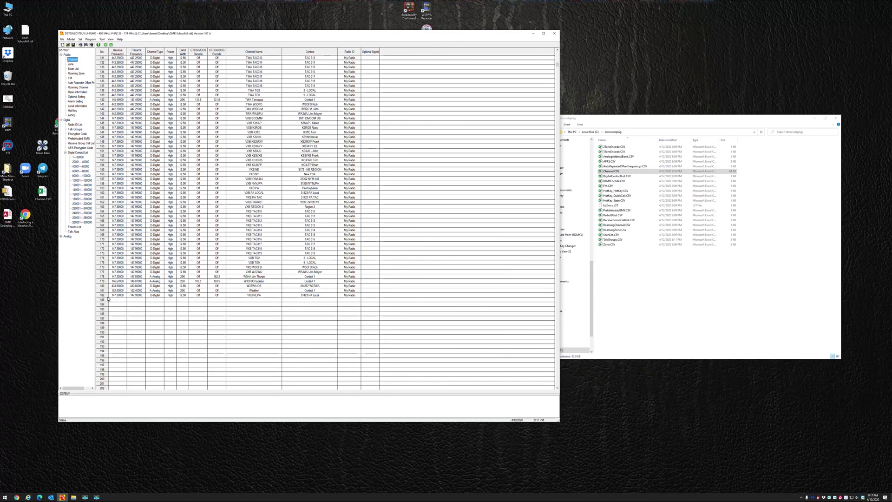
- Import C:\dmrcodeplug\Channel.CSV as channel data, adding the ABC channels at rows 185–194
left_click(102, 39)
left_click(110, 50)
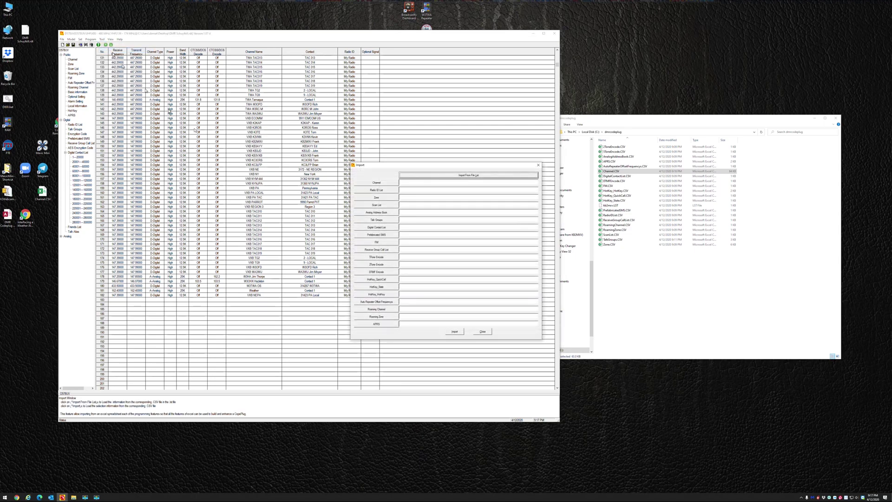
left_click(375, 183)
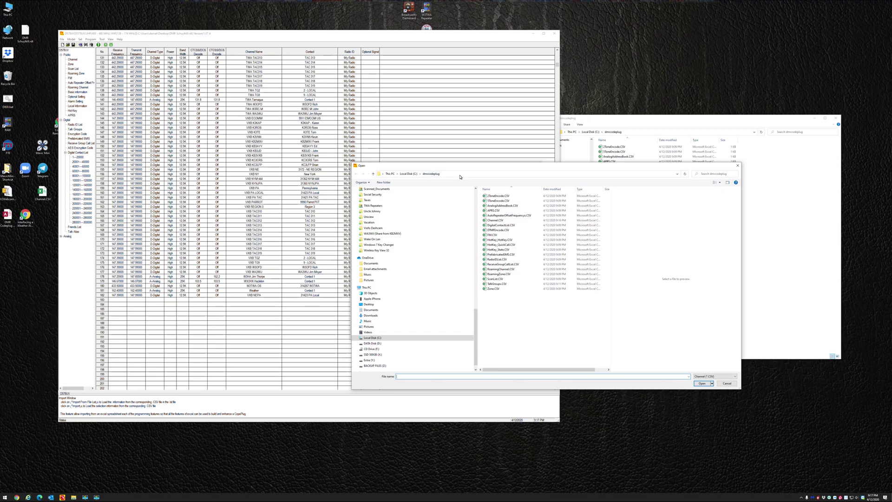
left_click(495, 221)
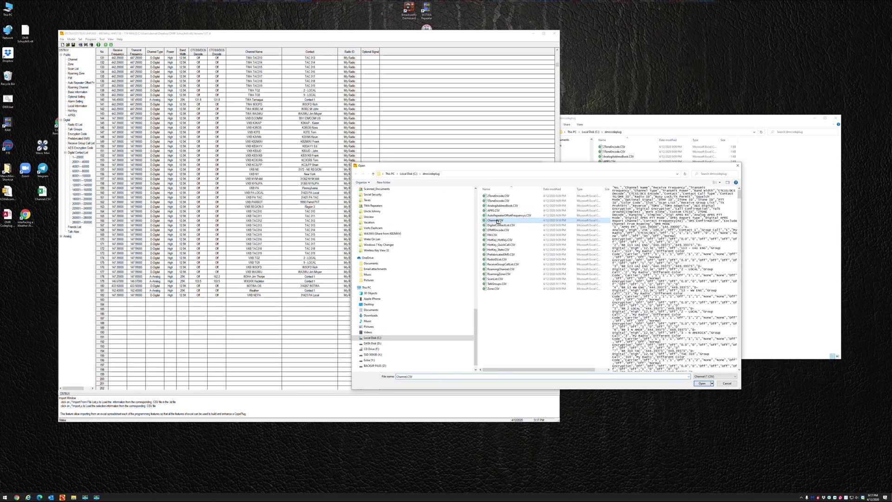
left_click(702, 384)
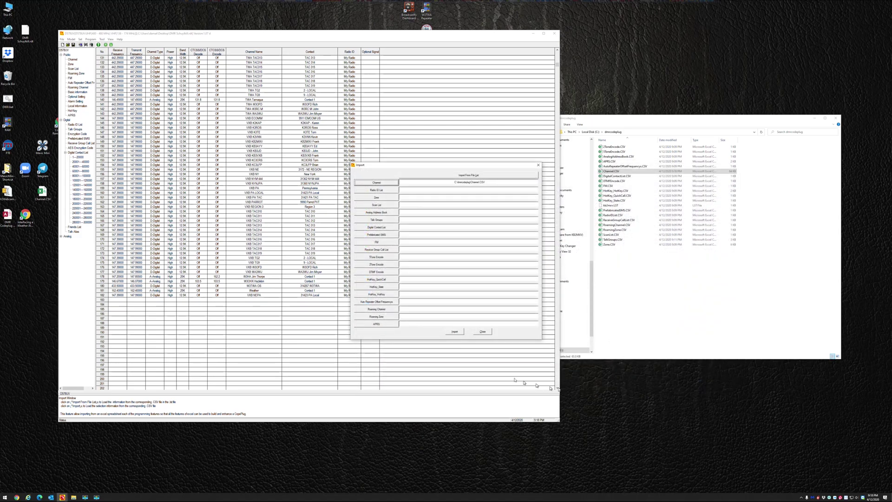
left_click(455, 332)
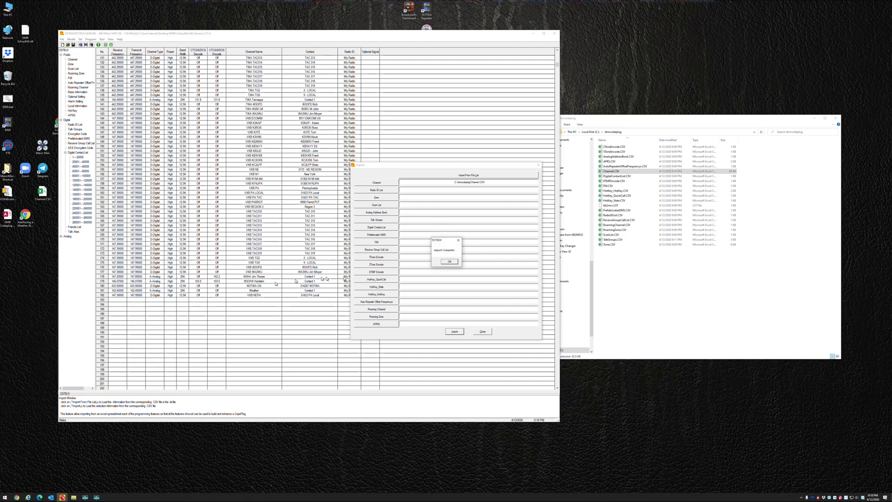
left_click(449, 262)
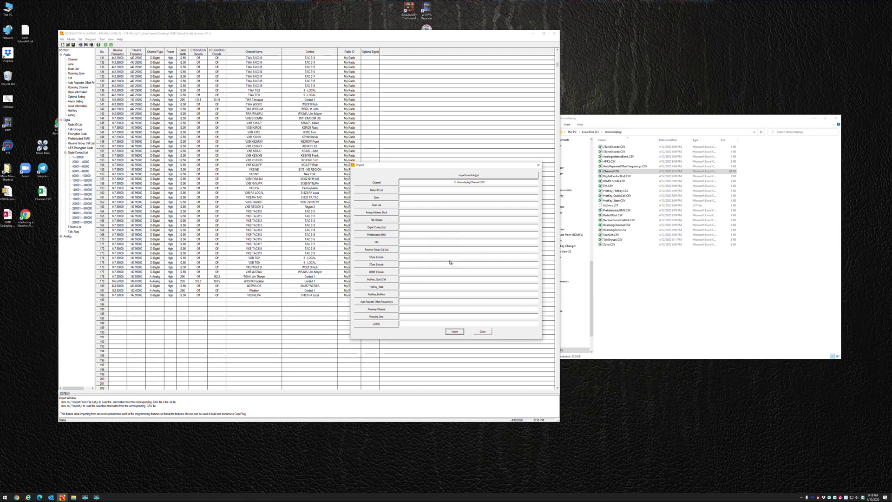
left_click(482, 332)
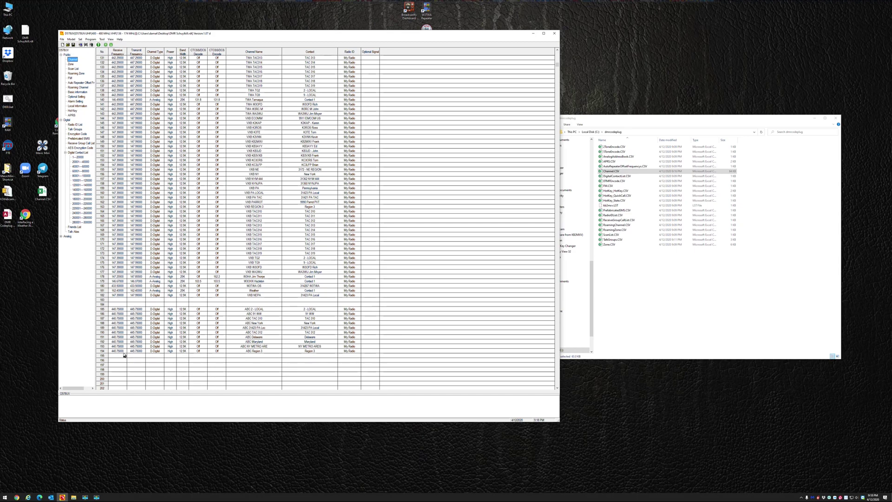
- Add ABC New York, ABC 31423 PA Local and ABC TAC 312 to the LOCAL zone and save it
left_click(71, 64)
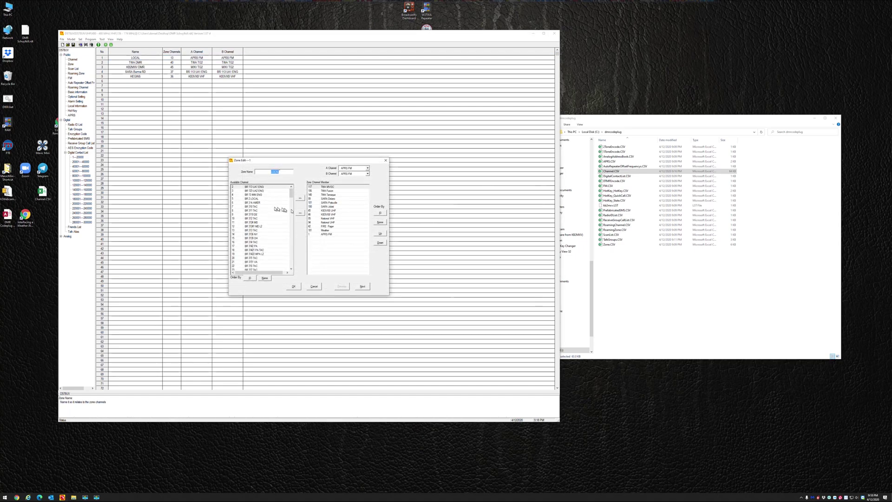
left_click_drag(292, 194, 297, 266)
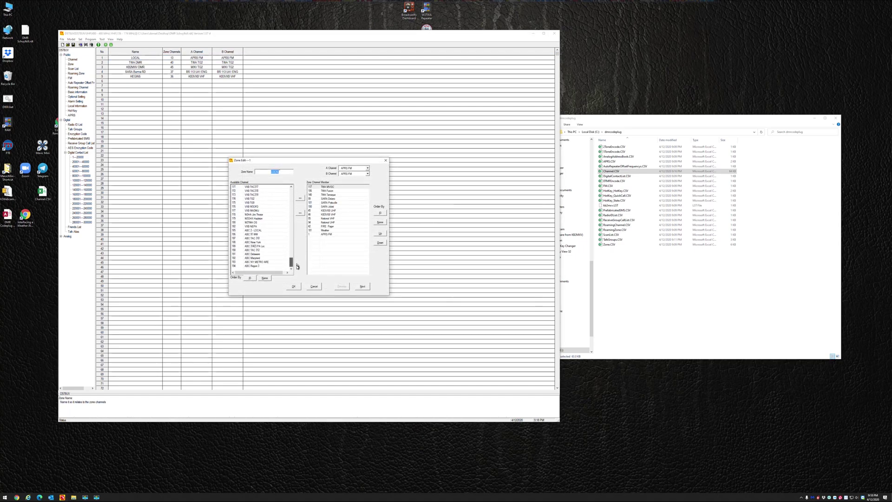
left_click(248, 243)
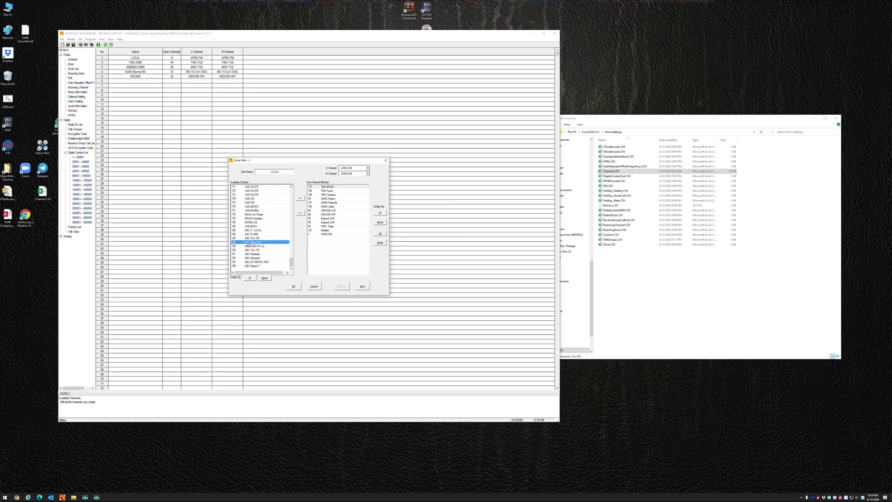
left_click(300, 197)
left_click(300, 198)
left_click(300, 198)
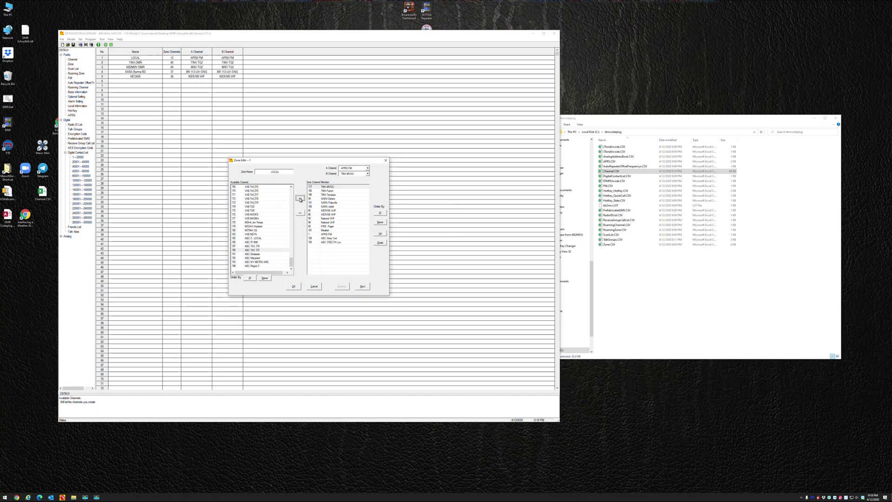
left_click(294, 287)
- Fill empty zone slot 6 as ABC with the ten ABC channels, starting from ABC 2 - LOCAL, and save
double_click(141, 85)
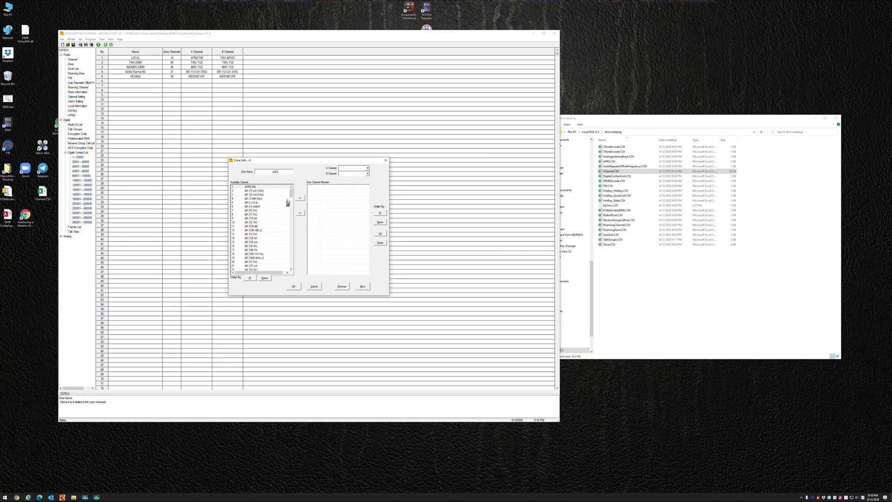
left_click_drag(291, 192, 303, 268)
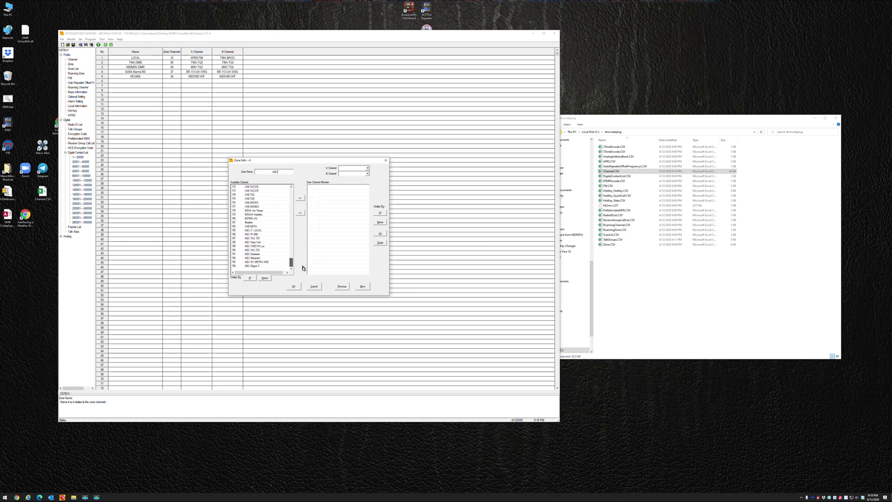
left_click(252, 230)
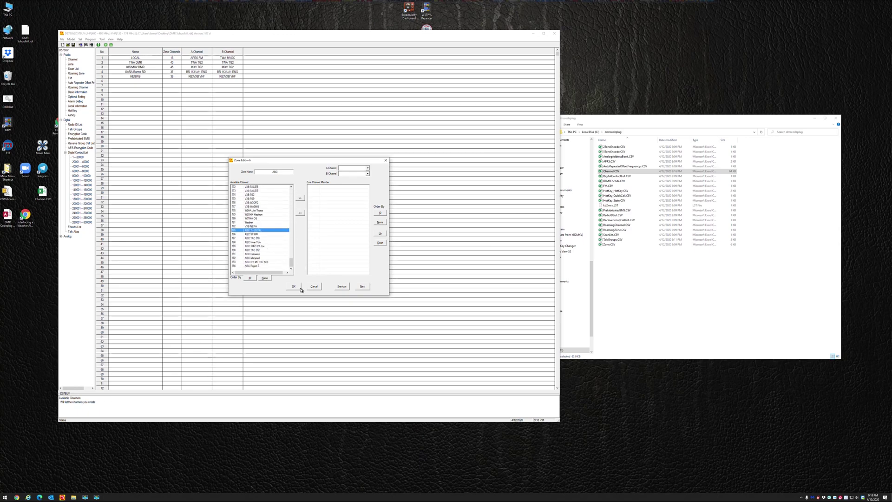
left_click(301, 198)
left_click(300, 198)
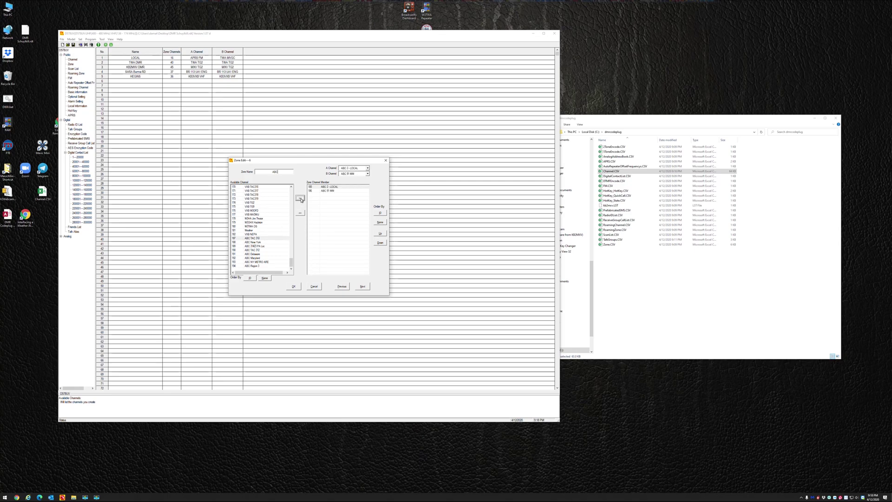
left_click(300, 199)
left_click(300, 198)
left_click(300, 199)
left_click(300, 199)
left_click(300, 199)
left_click(300, 198)
left_click(300, 199)
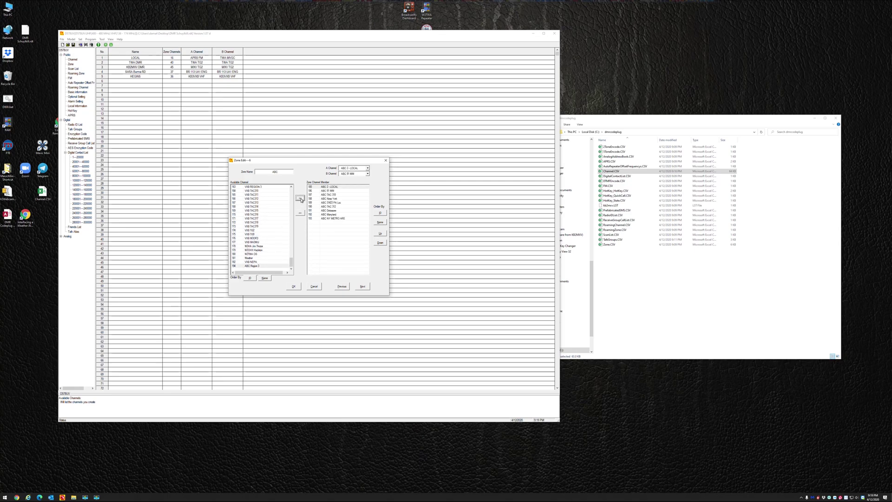
left_click(300, 199)
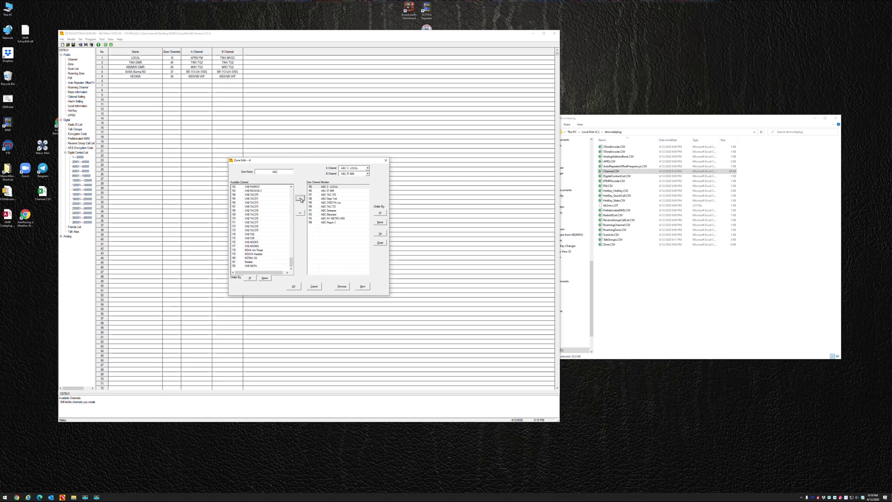
left_click(294, 286)
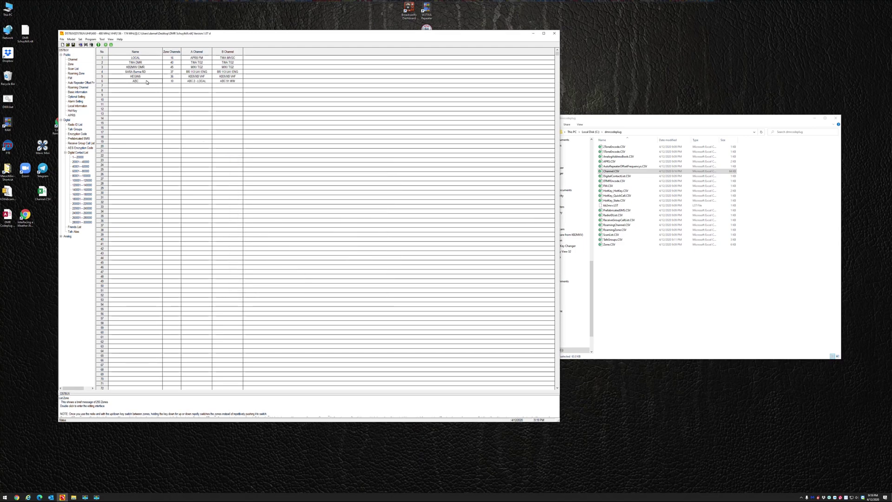